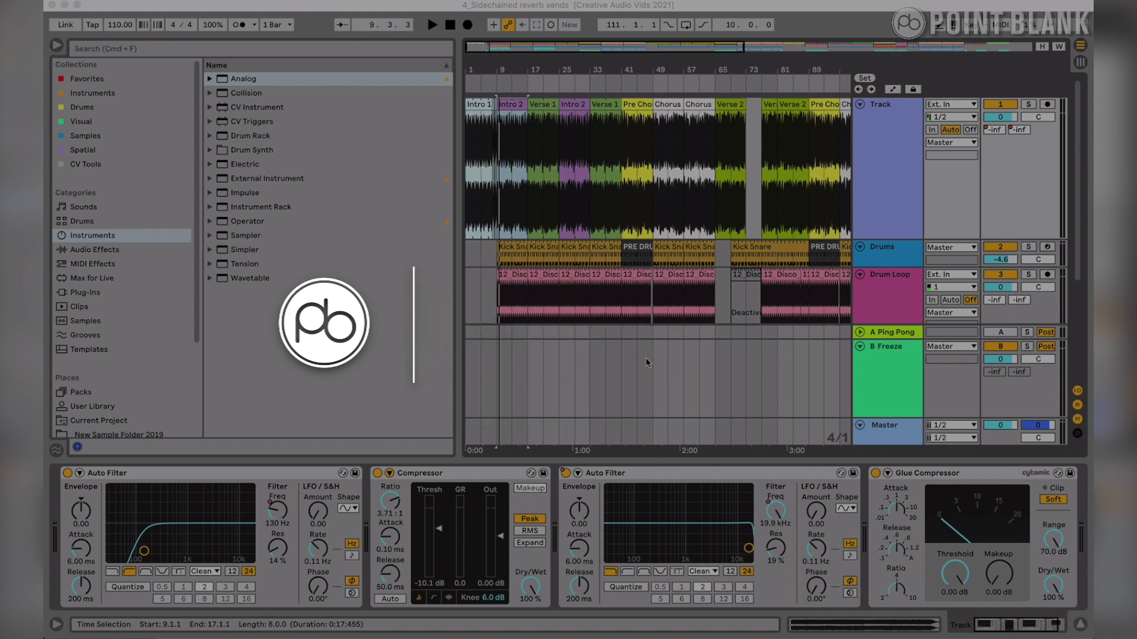
- Start playback from the Intro 2 clip and zoom the ruler in on bars 9–23
{"action": "left_click", "coordinate": [511, 103]}
{"action": "key", "text": "space"}
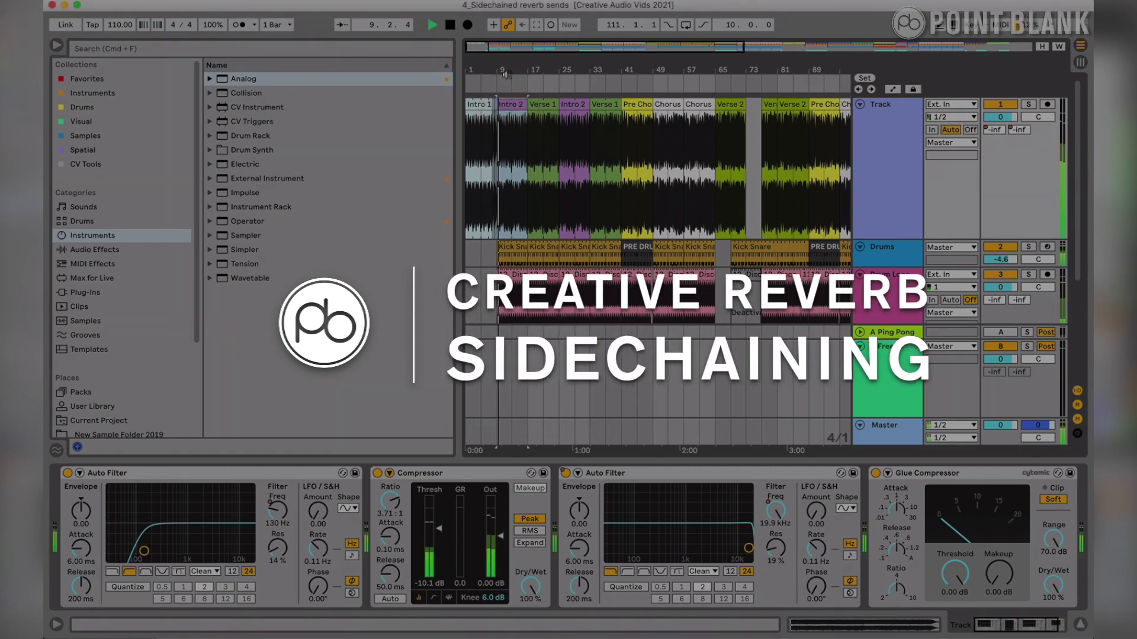
{"action": "left_click_drag", "start_coordinate": [512, 86], "coordinate": [549, 69]}
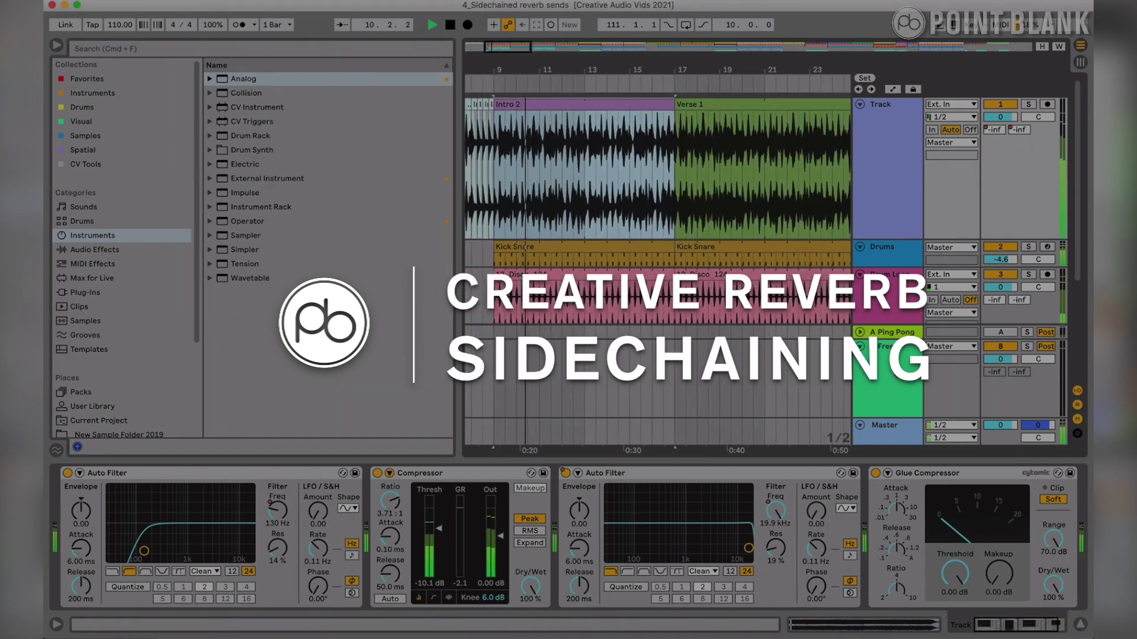
- Switch on the A Ping Pong return track
{"action": "left_click", "coordinate": [1006, 335]}
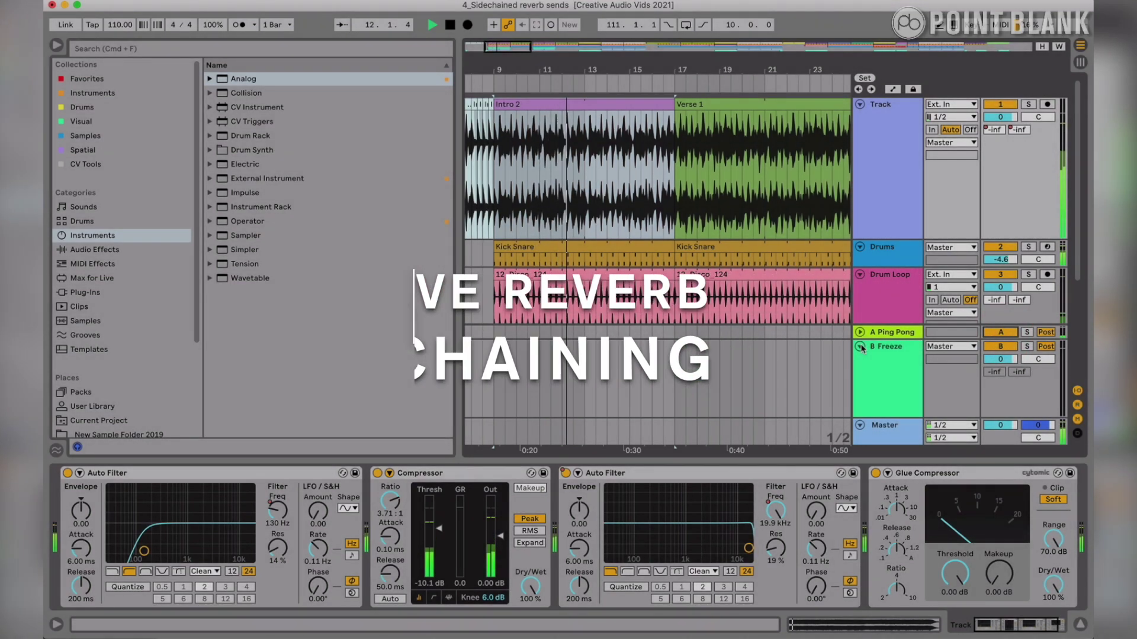
{"action": "scroll", "coordinate": [800, 347], "scroll_direction": "right", "scroll_amount": 10}
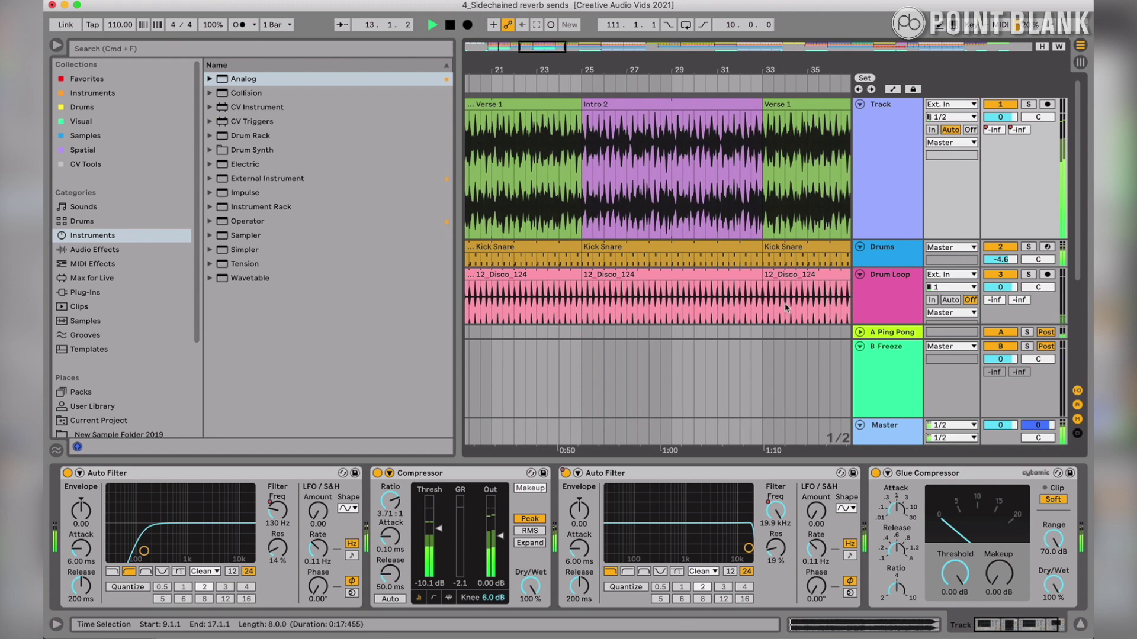
{"action": "scroll", "coordinate": [753, 70], "scroll_direction": "down", "scroll_amount": 5}
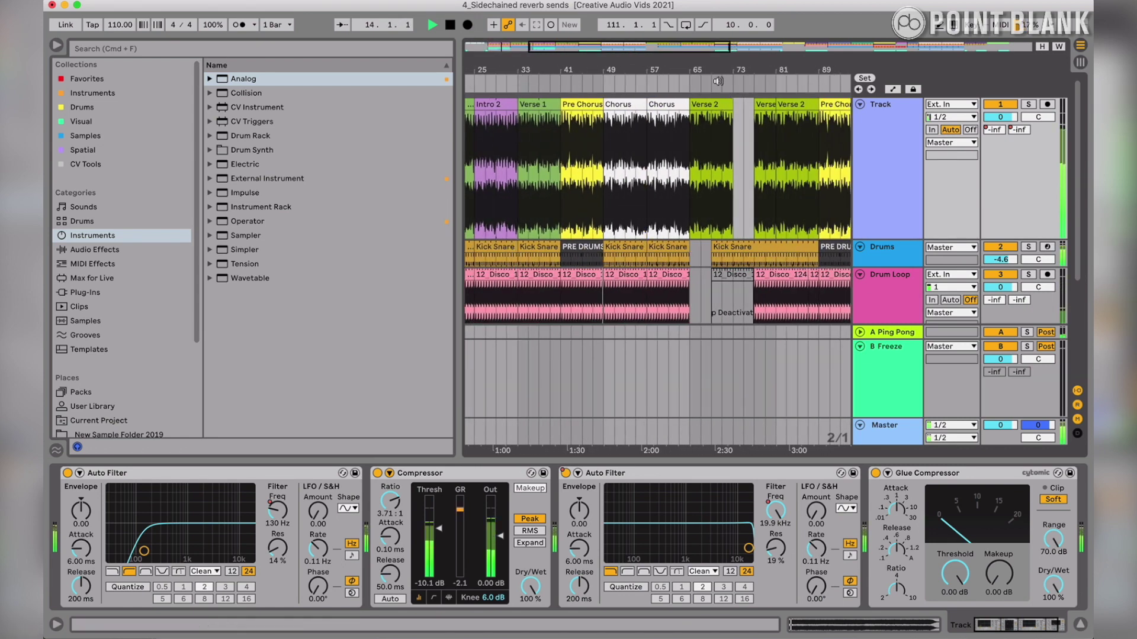
- Play from bar 105 zoomed to bars 105–123, and switch off the B Freeze and A Ping Pong returns
{"action": "scroll", "coordinate": [717, 80], "scroll_direction": "right", "scroll_amount": 10}
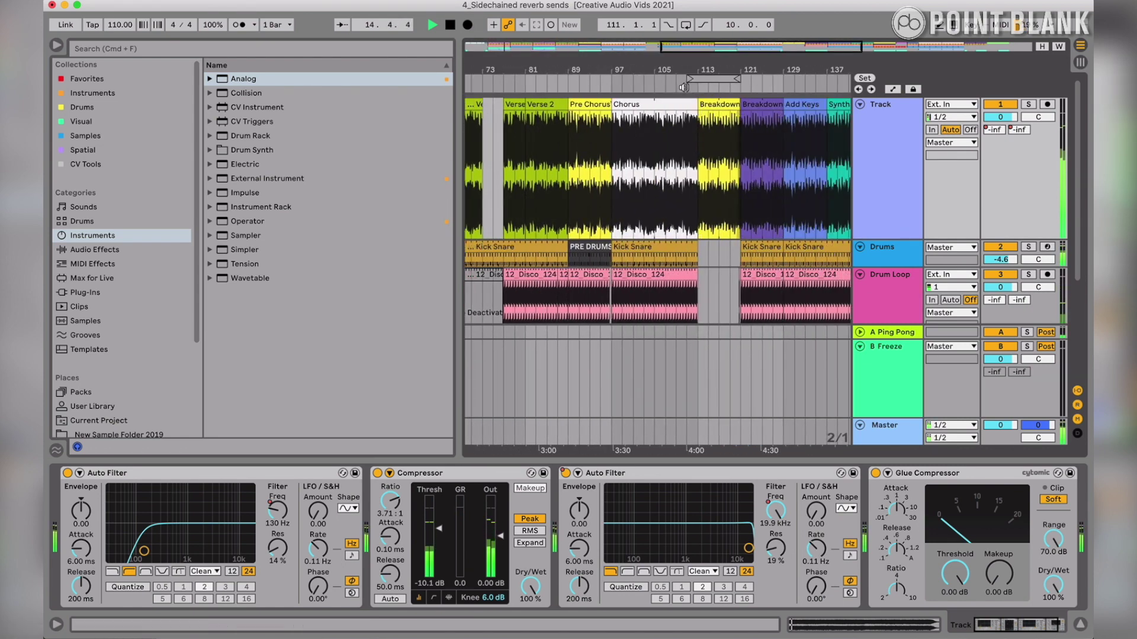
{"action": "left_click", "coordinate": [684, 87]}
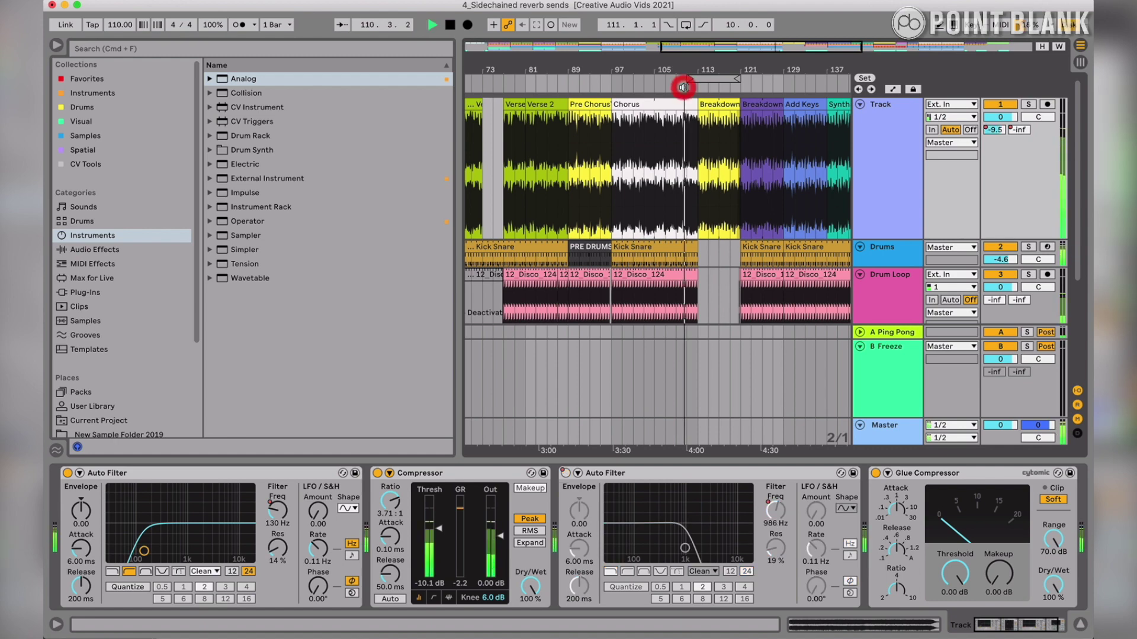
{"action": "left_click_drag", "start_coordinate": [680, 56], "coordinate": [723, 63]}
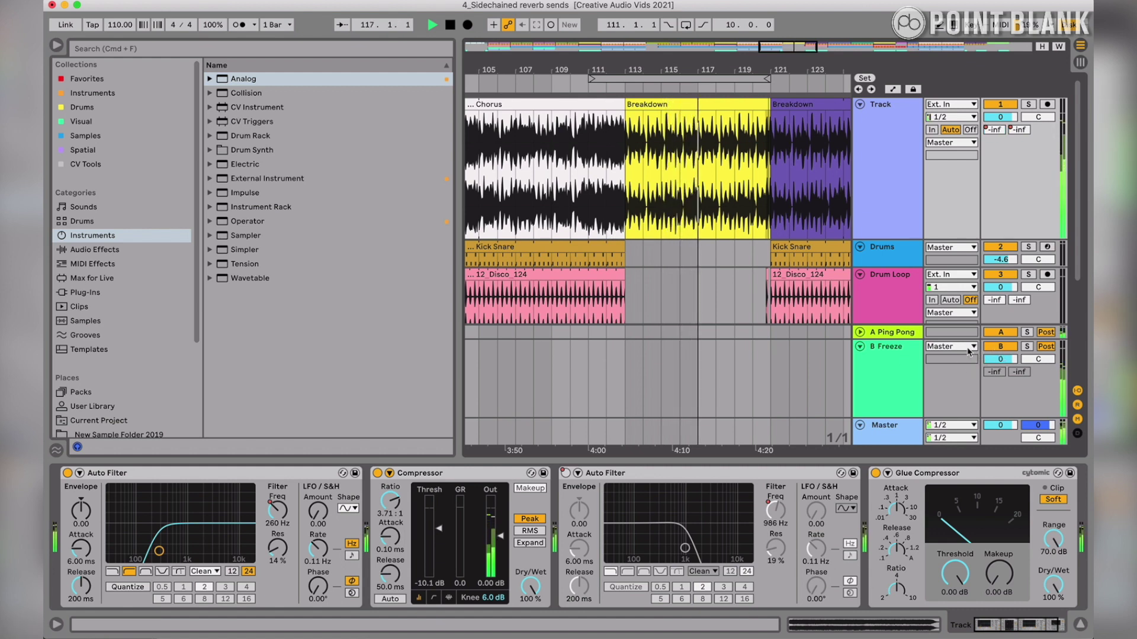
{"action": "left_click", "coordinate": [1000, 348]}
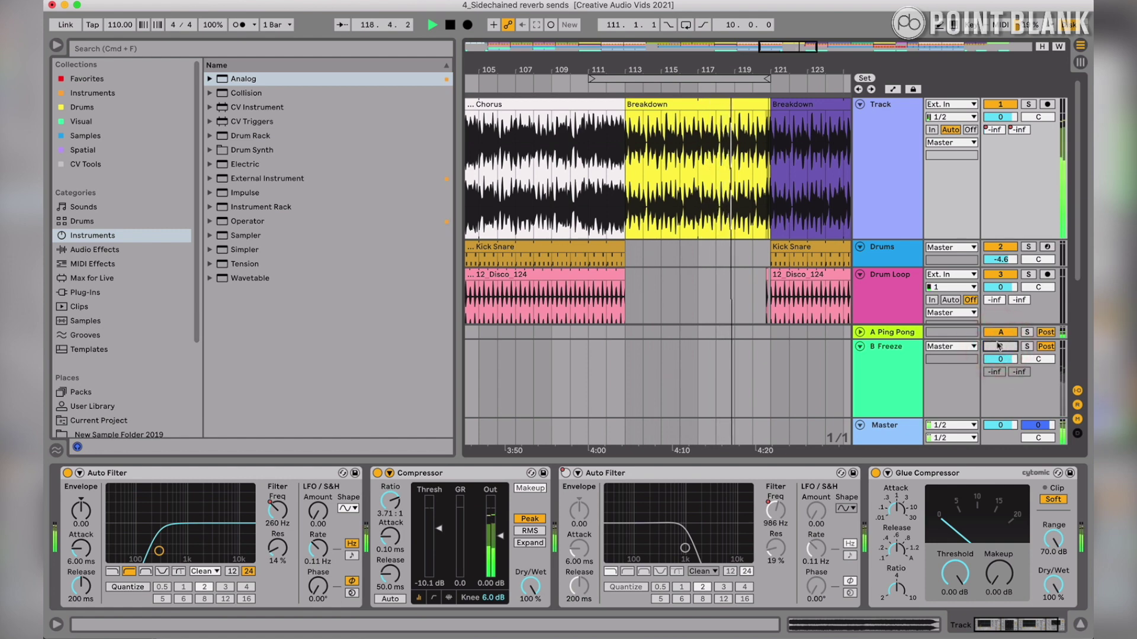
{"action": "left_click", "coordinate": [1000, 332]}
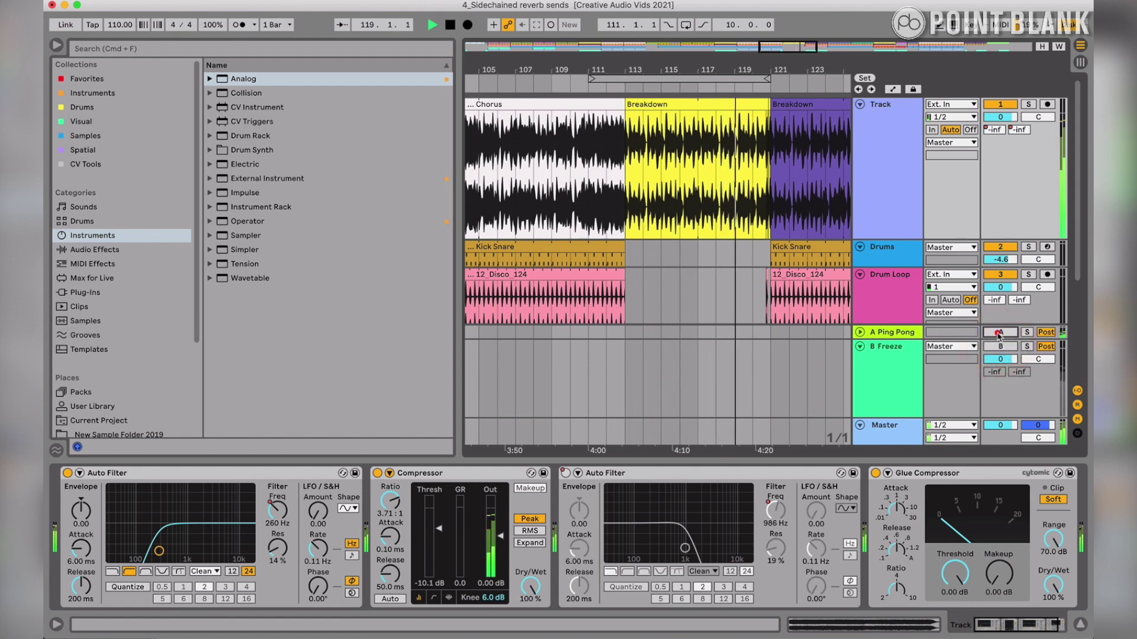
- Show B Freeze's Reverb, EQ Eight, Compressor, Auto Pan and Auto Filter, with the playhead near bar 108
{"action": "left_click", "coordinate": [904, 352]}
{"action": "scroll", "coordinate": [581, 521], "scroll_direction": "right", "scroll_amount": 5}
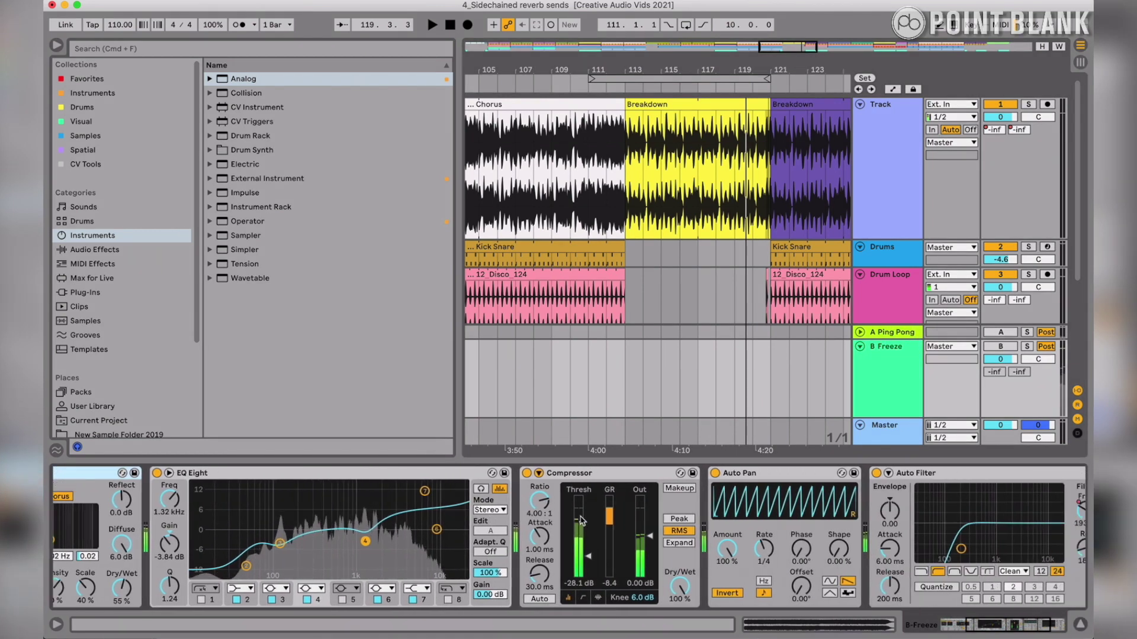
{"action": "scroll", "coordinate": [580, 521], "scroll_direction": "left", "scroll_amount": 5}
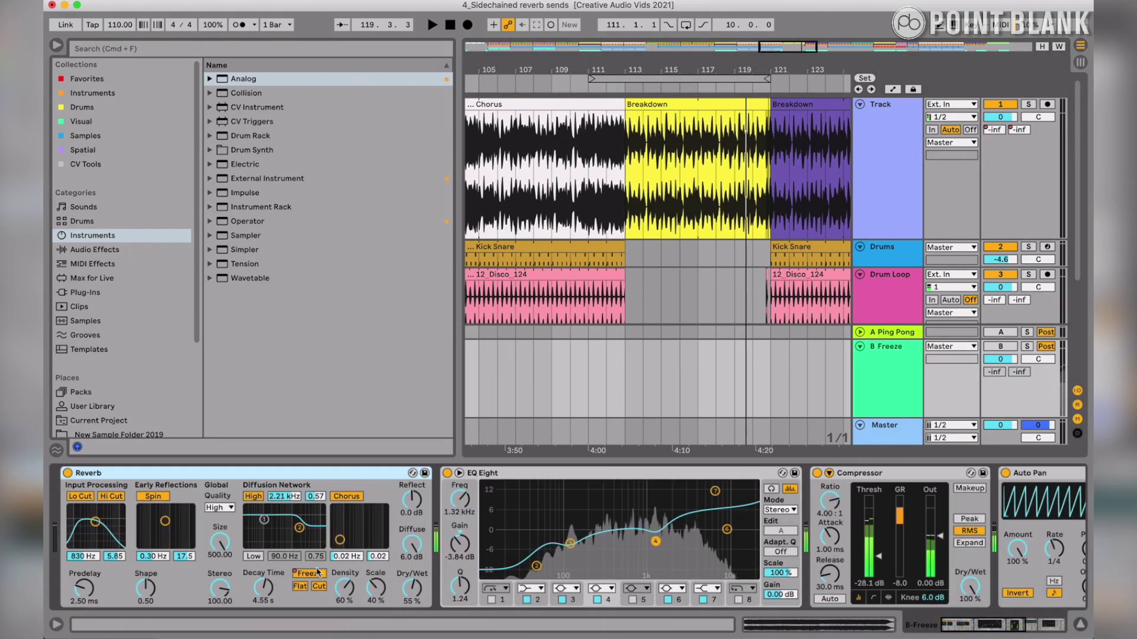
{"action": "left_click", "coordinate": [536, 78]}
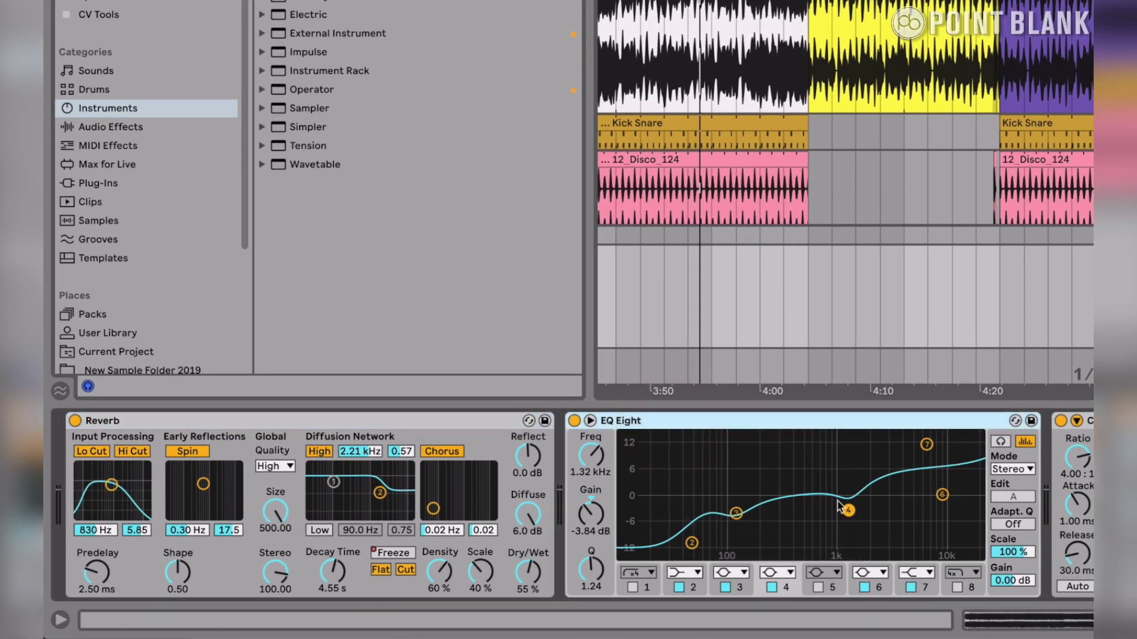
{"action": "scroll", "coordinate": [935, 448], "scroll_direction": "right", "scroll_amount": 5}
{"action": "left_click", "coordinate": [921, 431]}
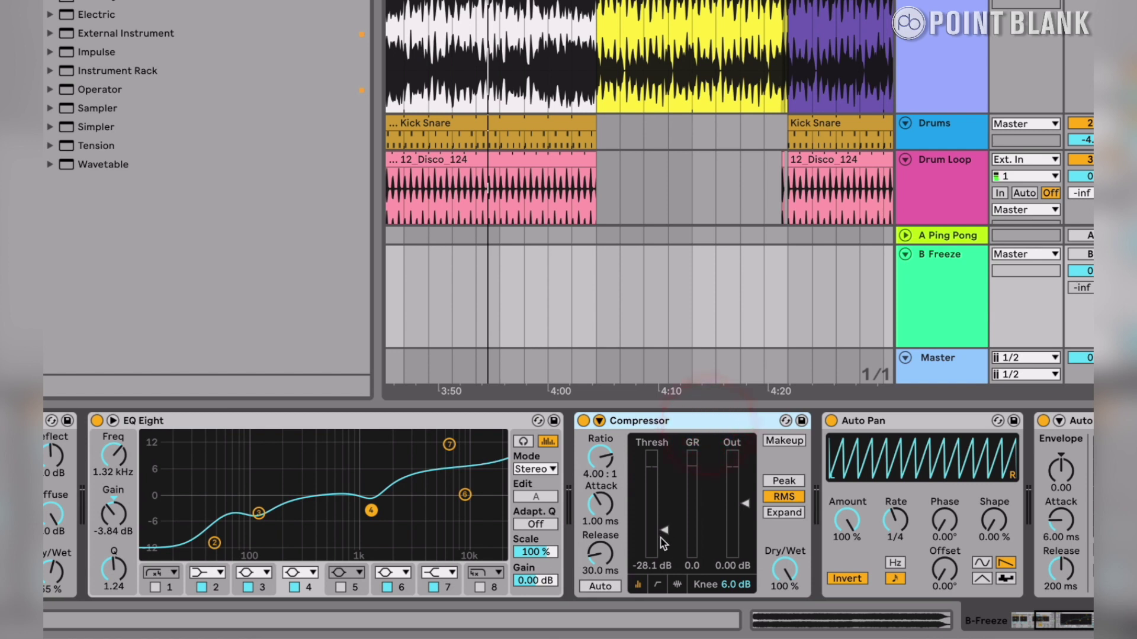
{"action": "left_click", "coordinate": [896, 424]}
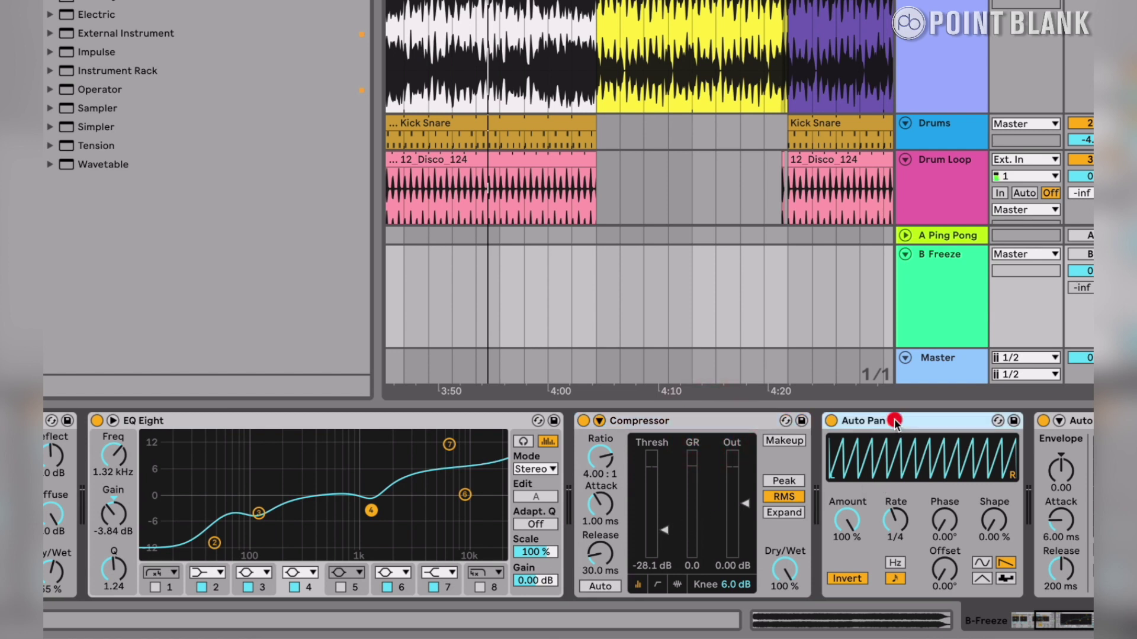
{"action": "scroll", "coordinate": [896, 424], "scroll_direction": "right", "scroll_amount": 5}
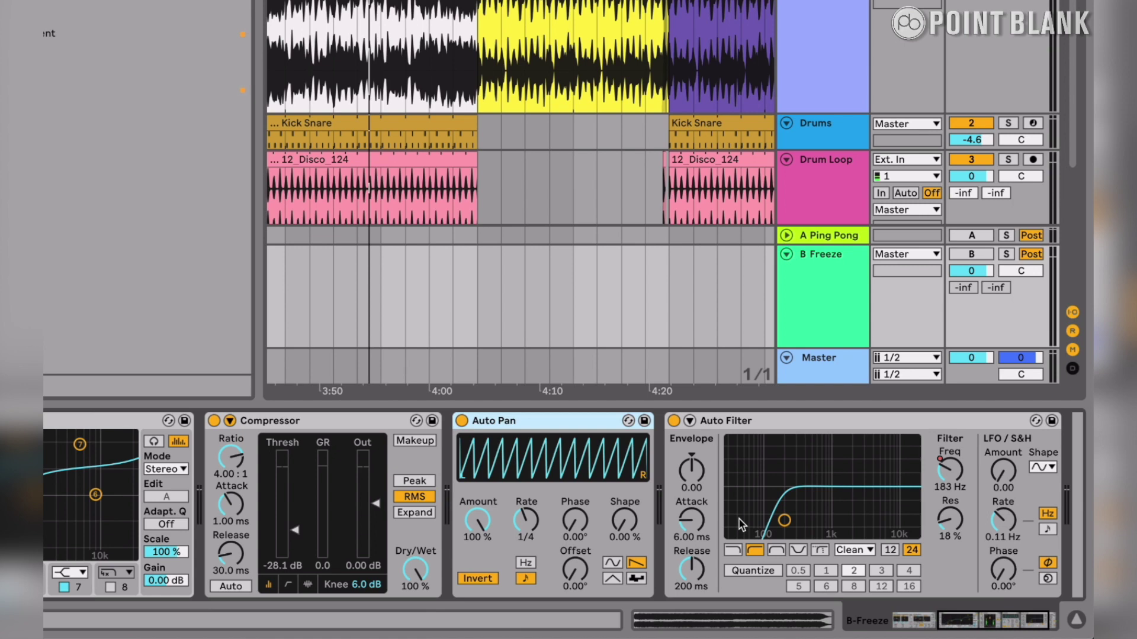
{"action": "scroll", "coordinate": [825, 504], "scroll_direction": "right", "scroll_amount": 5}
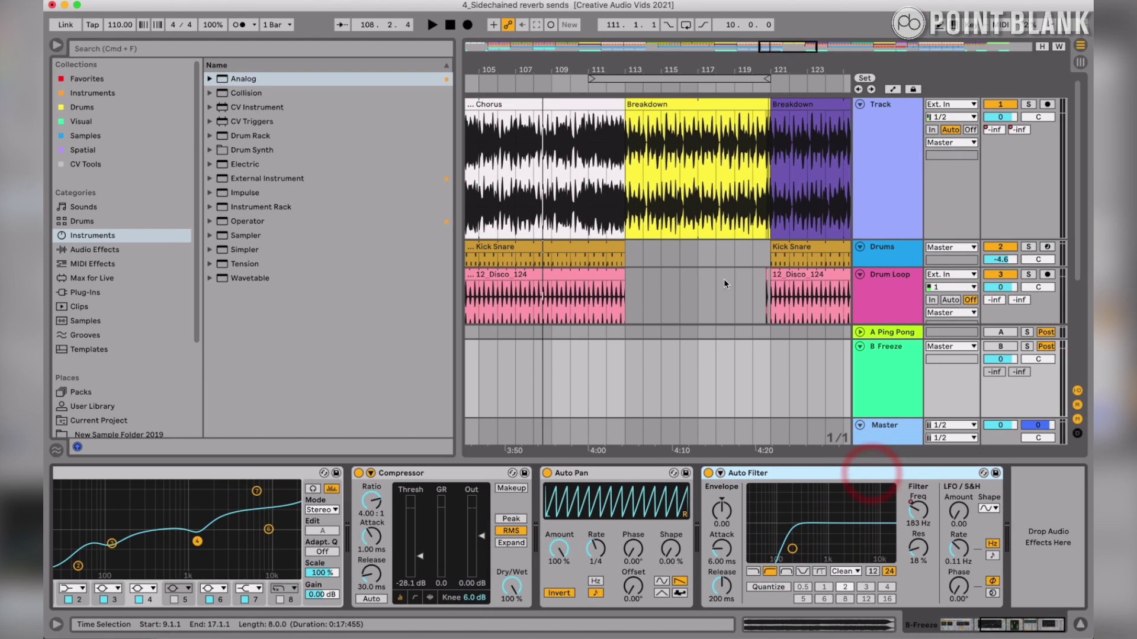
- Show the Track's Mixer B-Freeze send automation lane in Automation Mode
{"action": "key", "text": "a"}
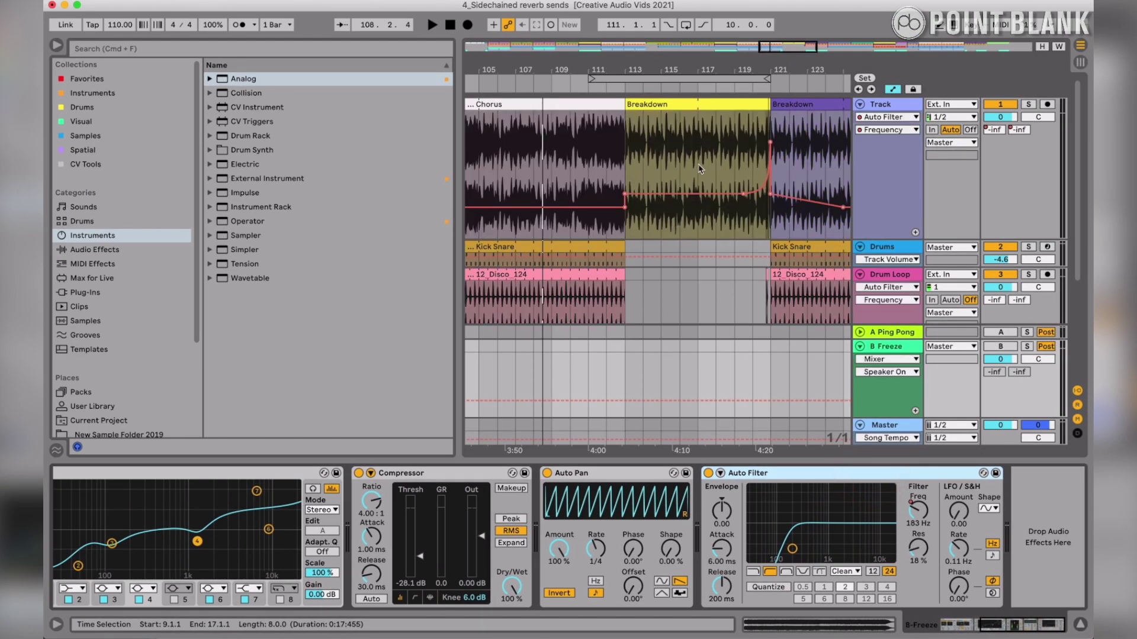
{"action": "left_click", "coordinate": [888, 116]}
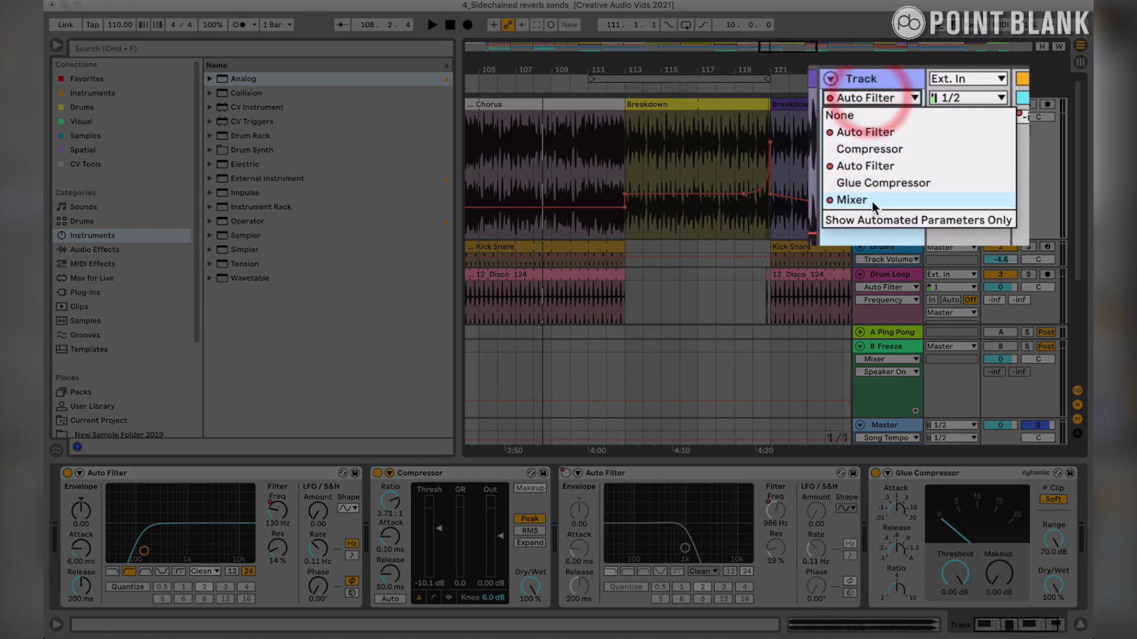
{"action": "left_click", "coordinate": [874, 198]}
{"action": "scroll", "coordinate": [658, 147], "scroll_direction": "up", "scroll_amount": 5}
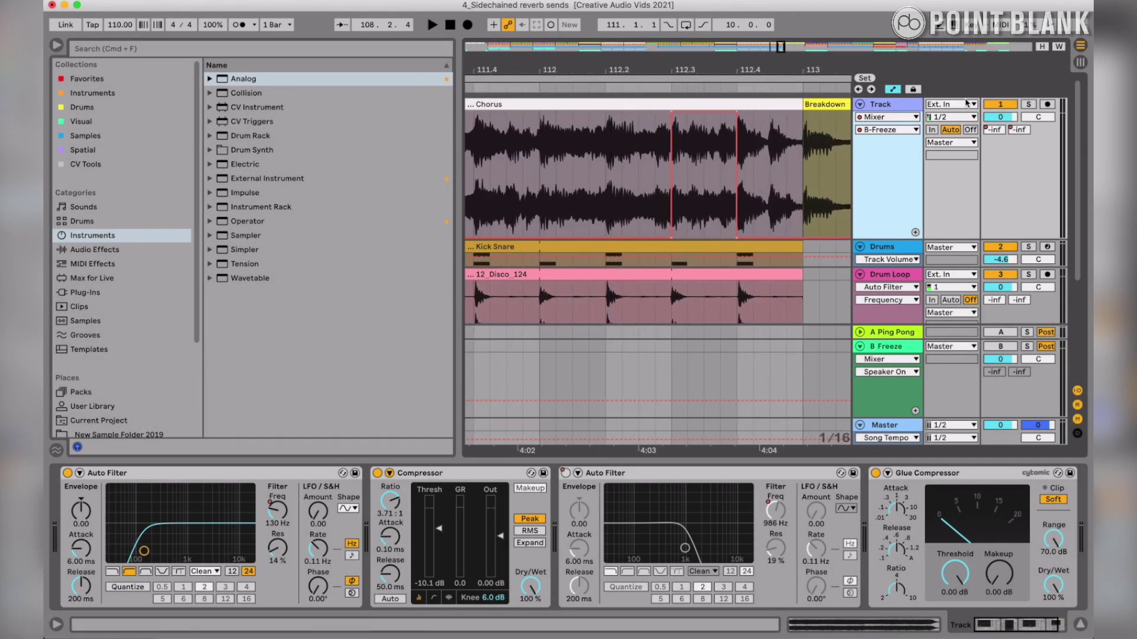
- Play and replay the short send burst leading into the Breakdown around bar 112
{"action": "key", "text": "space"}
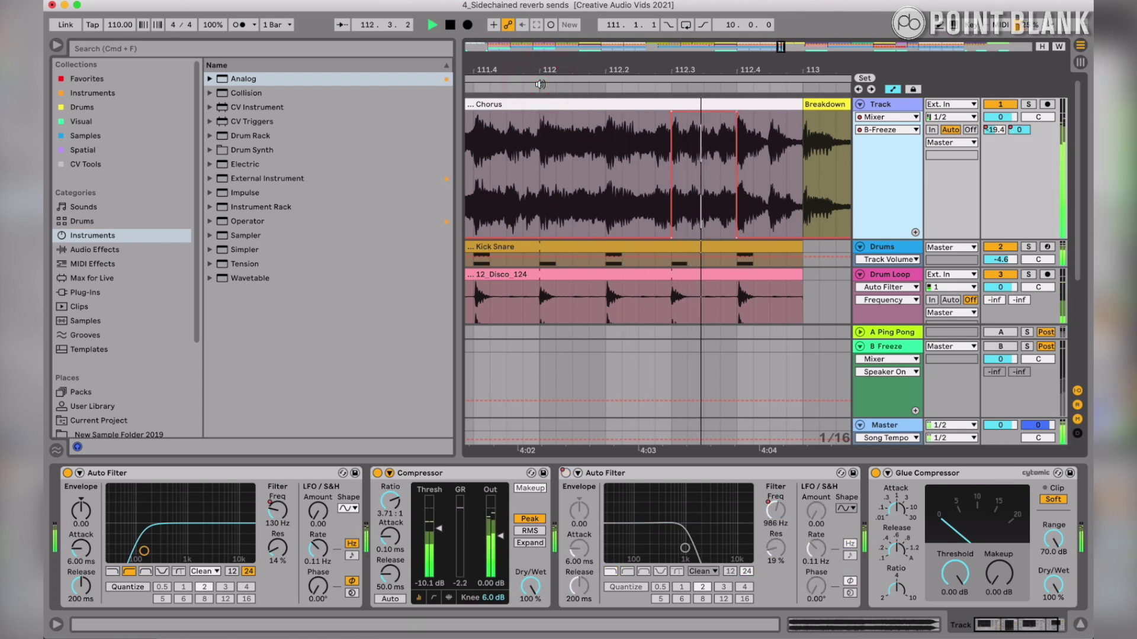
{"action": "key", "text": "space"}
{"action": "left_click_drag", "start_coordinate": [681, 76], "coordinate": [678, 69]}
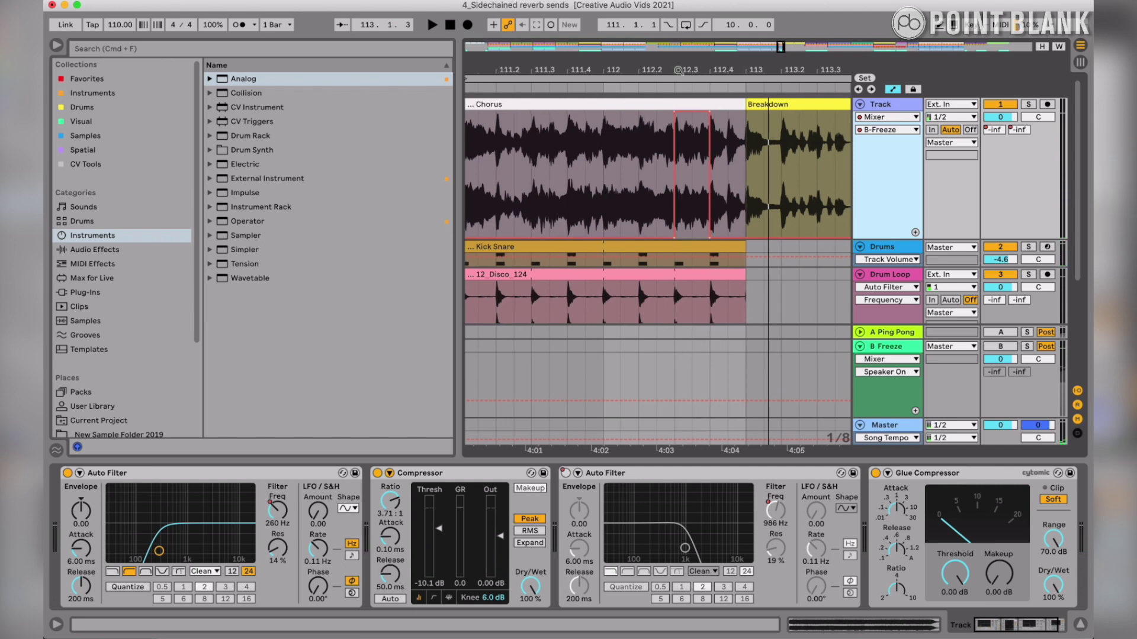
{"action": "left_click", "coordinate": [573, 90]}
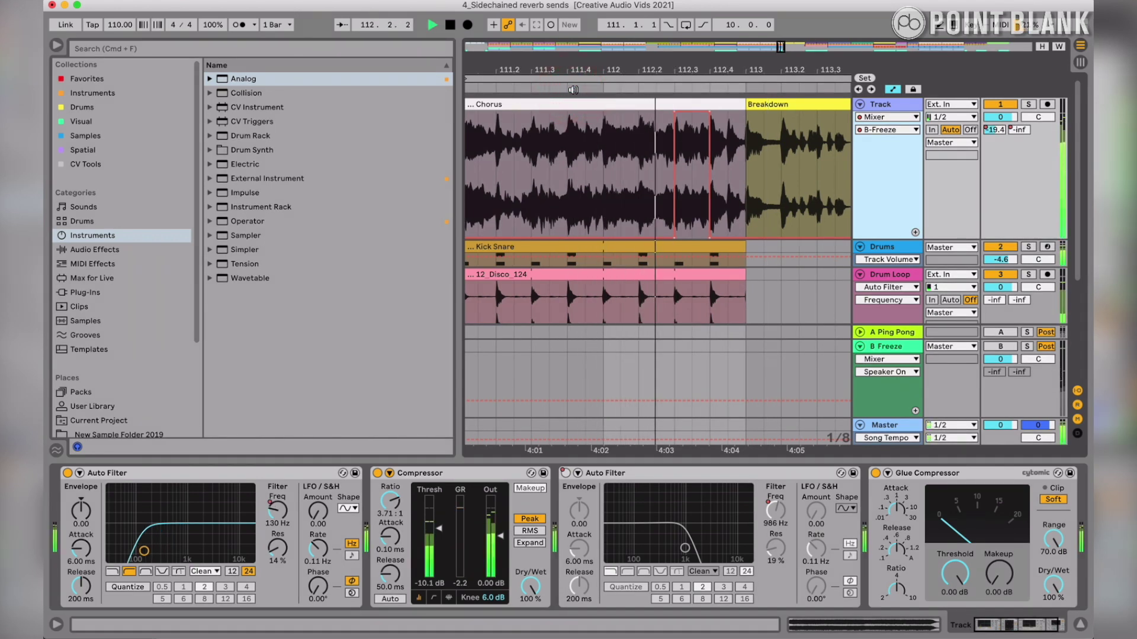
{"action": "key", "text": "space"}
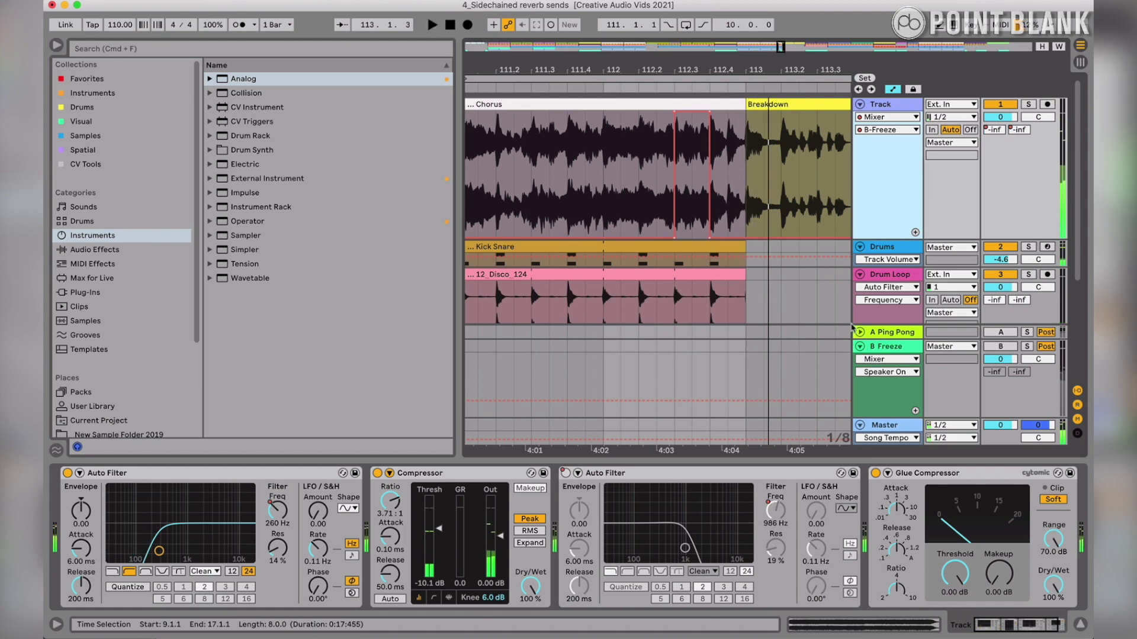
- Select the B Freeze return track, leaving it switched off
{"action": "left_click", "coordinate": [888, 400]}
{"action": "left_click", "coordinate": [990, 348]}
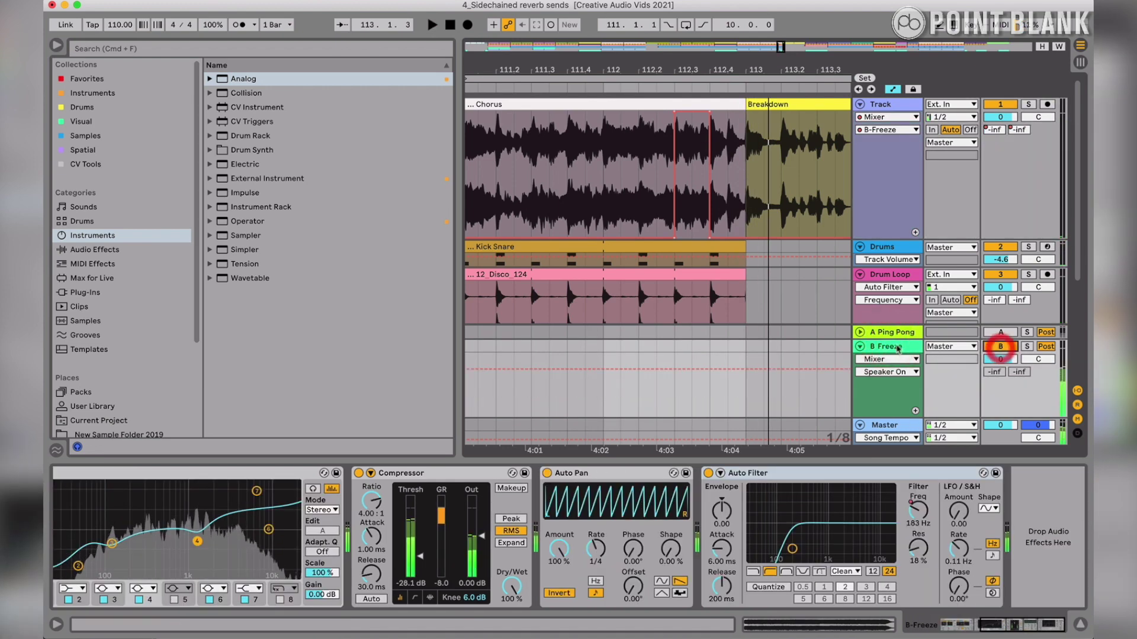
{"action": "left_click", "coordinate": [997, 347]}
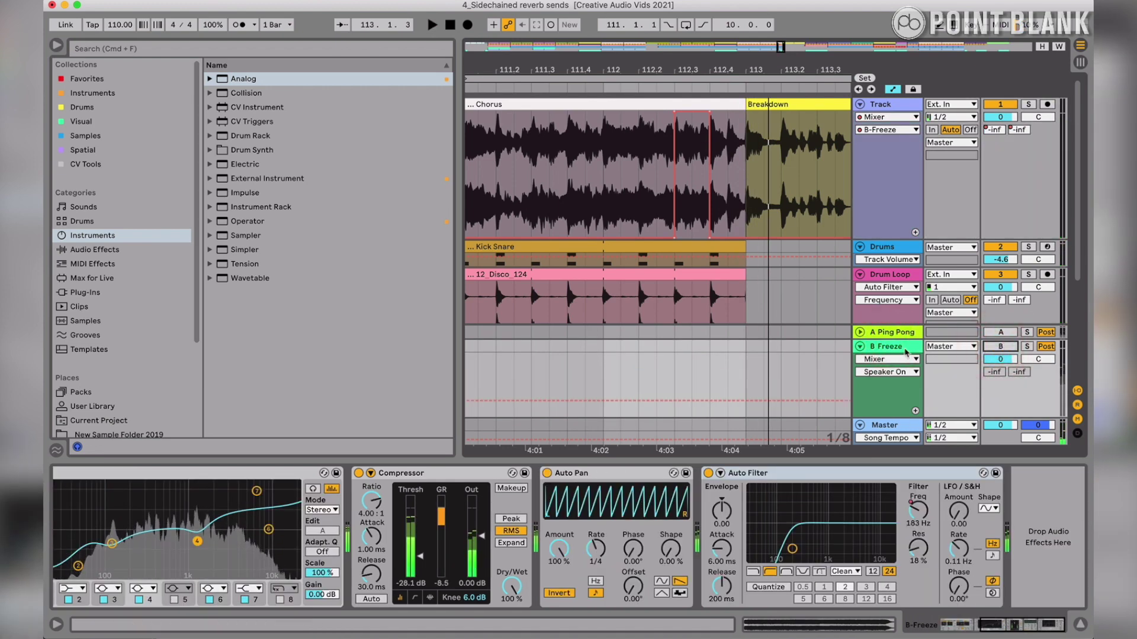
{"action": "left_click", "coordinate": [900, 346]}
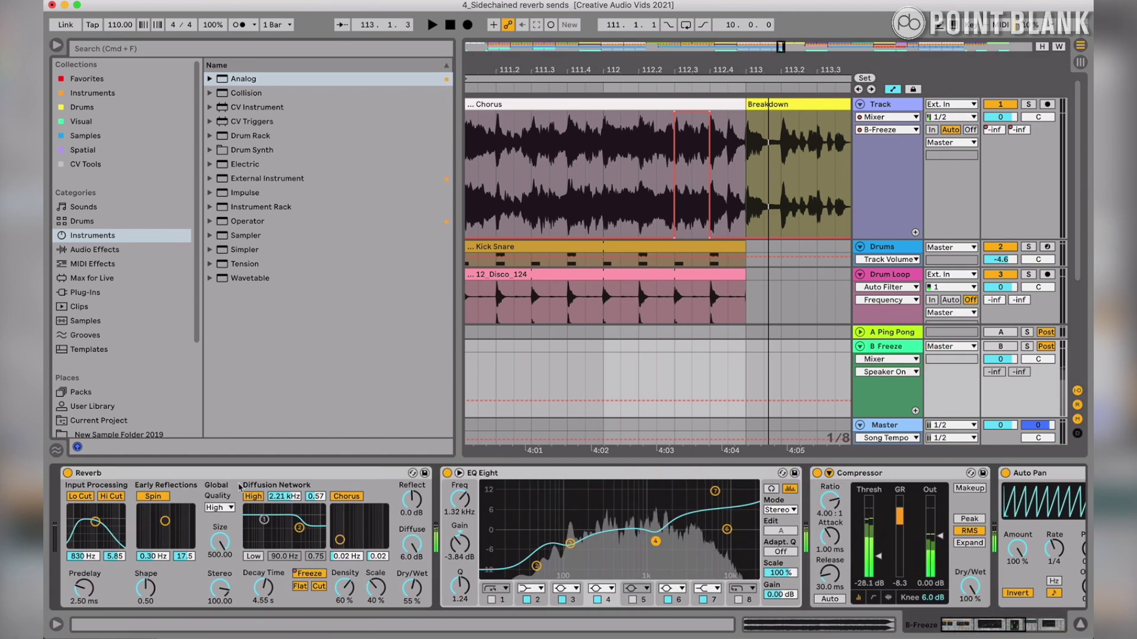
{"action": "scroll", "coordinate": [677, 348], "scroll_direction": "down", "scroll_amount": 1}
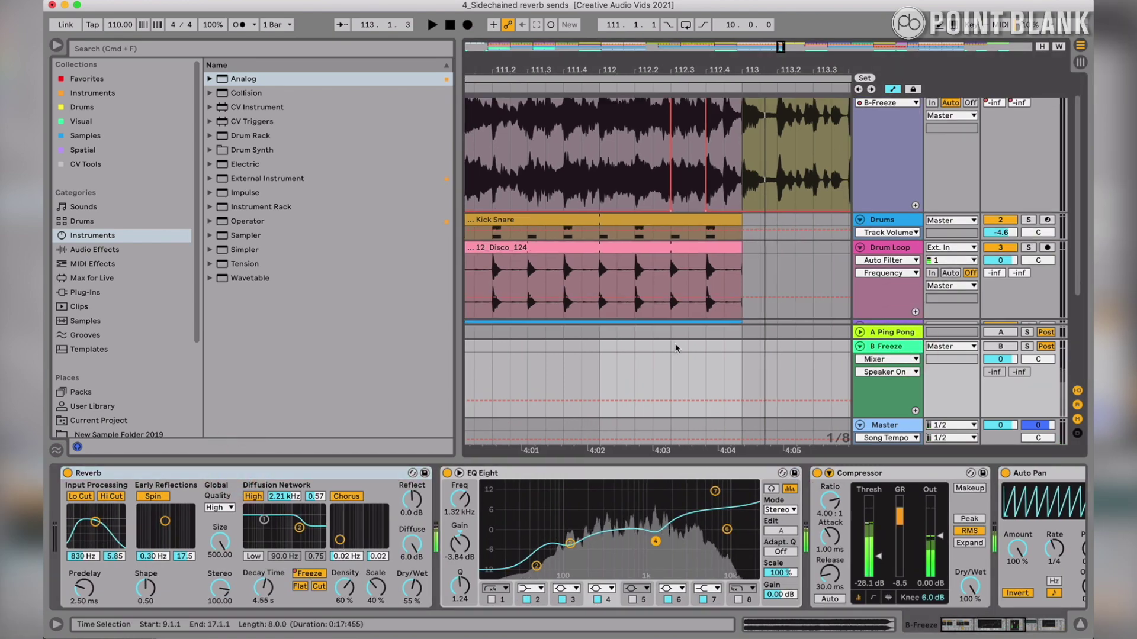
{"action": "scroll", "coordinate": [677, 348], "scroll_direction": "down", "scroll_amount": 2}
- Automate Reverb Freeze On to step On just before bar 113, then play from there
{"action": "left_click", "coordinate": [886, 359]}
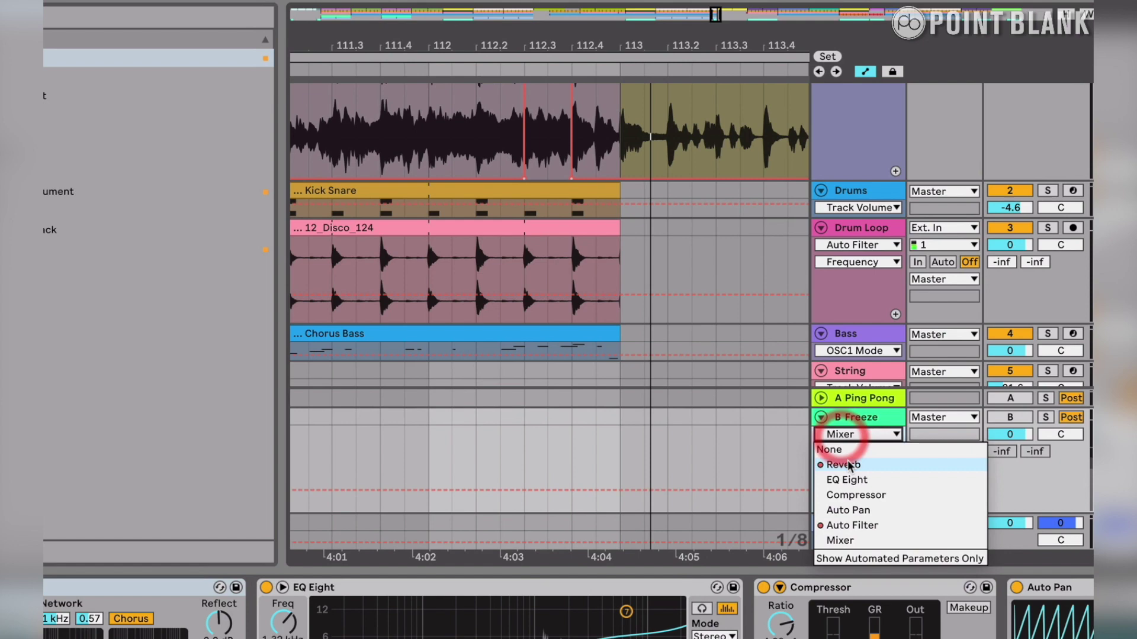
{"action": "left_click", "coordinate": [879, 371]}
{"action": "left_click", "coordinate": [882, 373]}
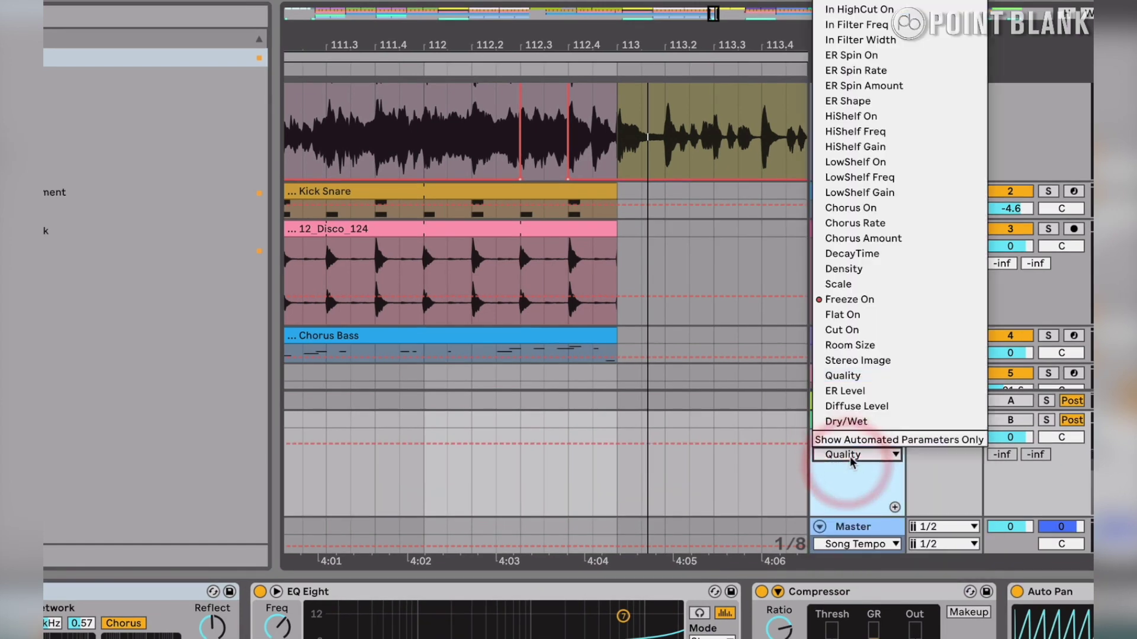
{"action": "left_click", "coordinate": [850, 299]}
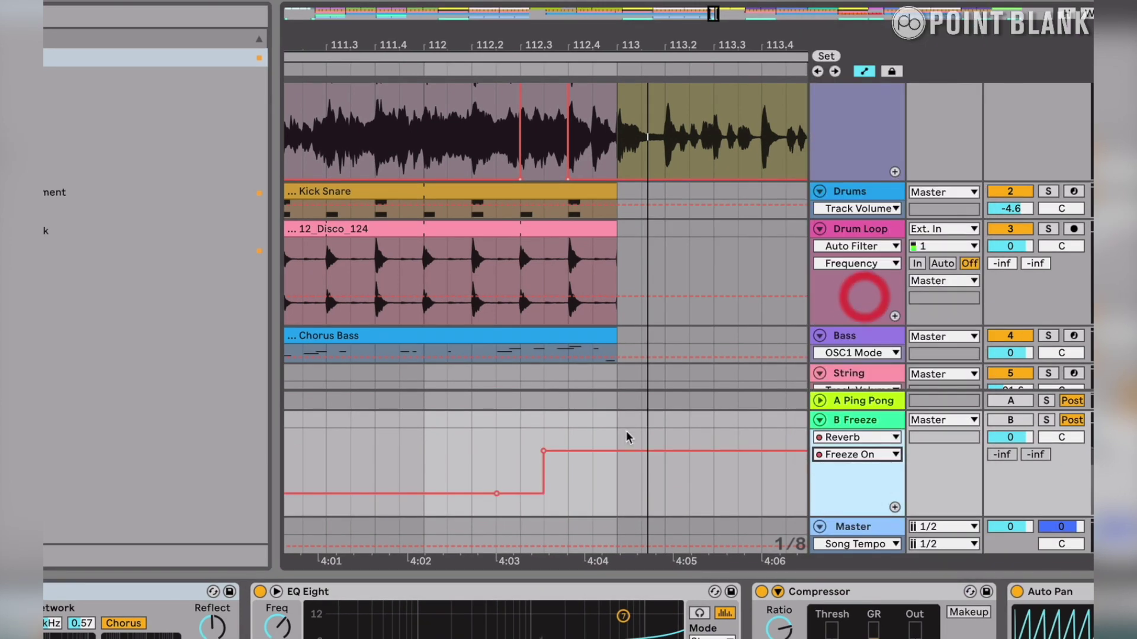
{"action": "left_click", "coordinate": [544, 453]}
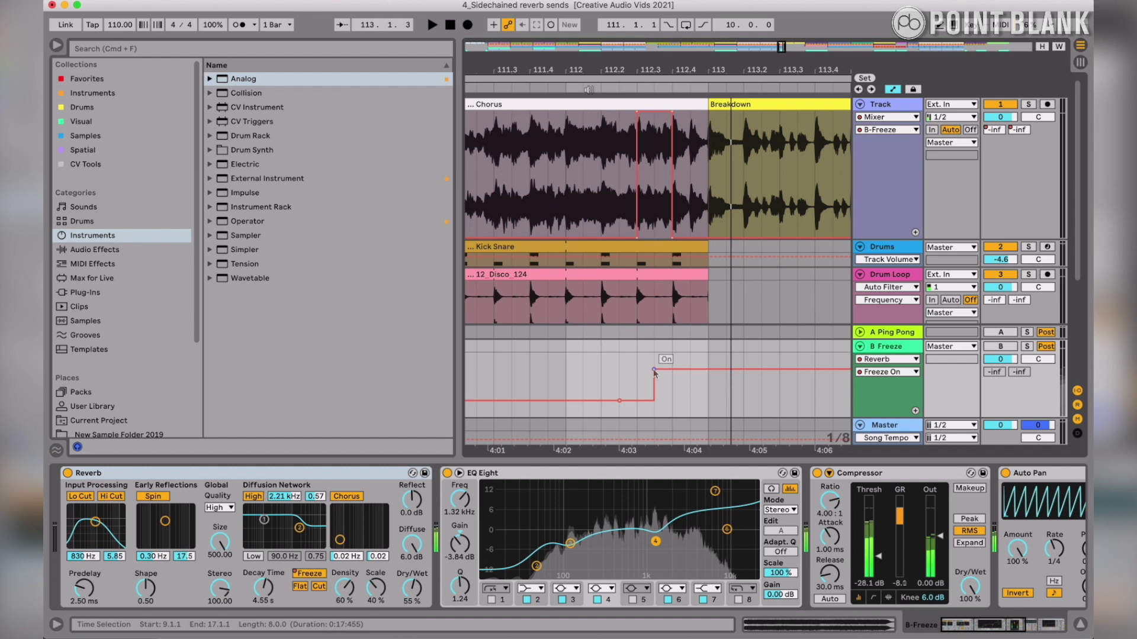
{"action": "left_click", "coordinate": [586, 88]}
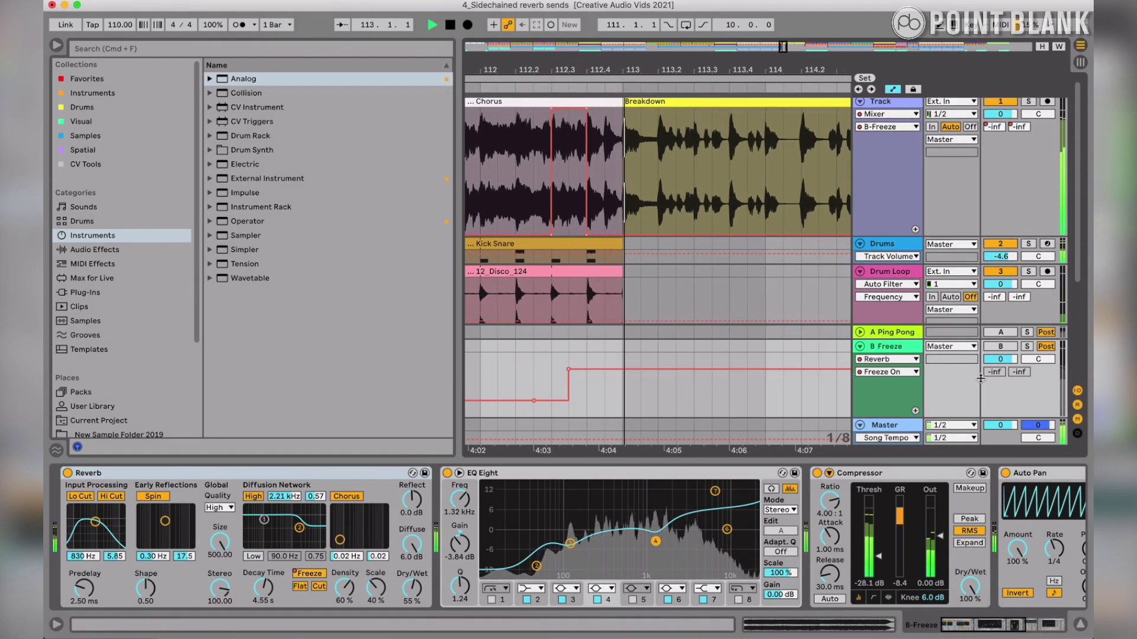
- Solo B Freeze and bypass its EQ Eight, Compressor, Auto Pan and Auto Filter
{"action": "left_click", "coordinate": [1000, 347]}
{"action": "left_click", "coordinate": [1028, 346]}
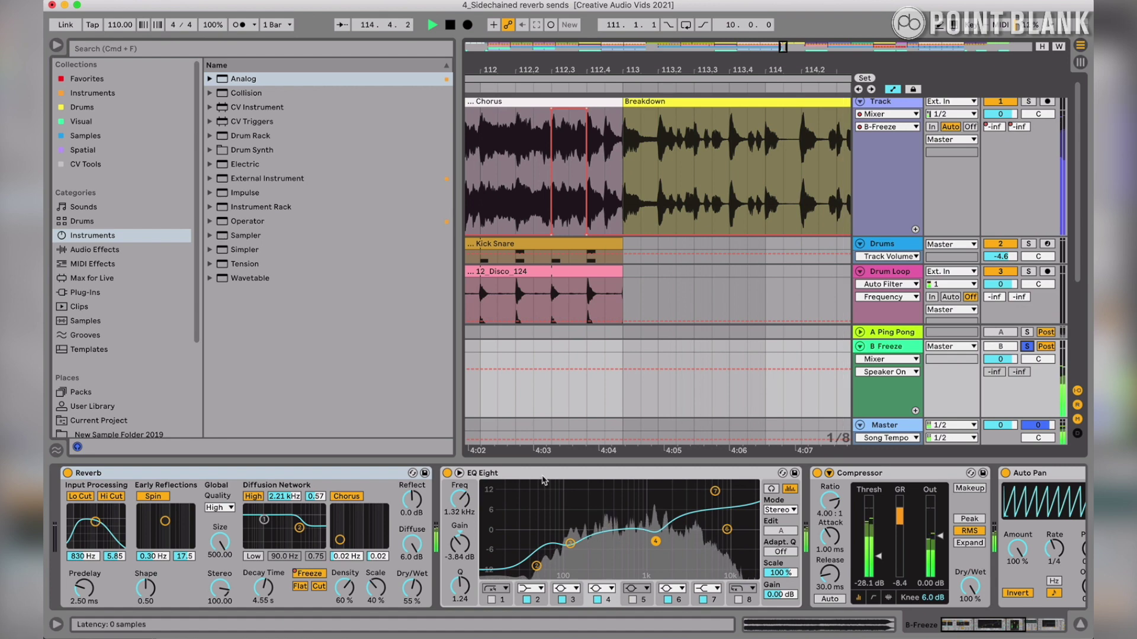
{"action": "left_click", "coordinate": [447, 473]}
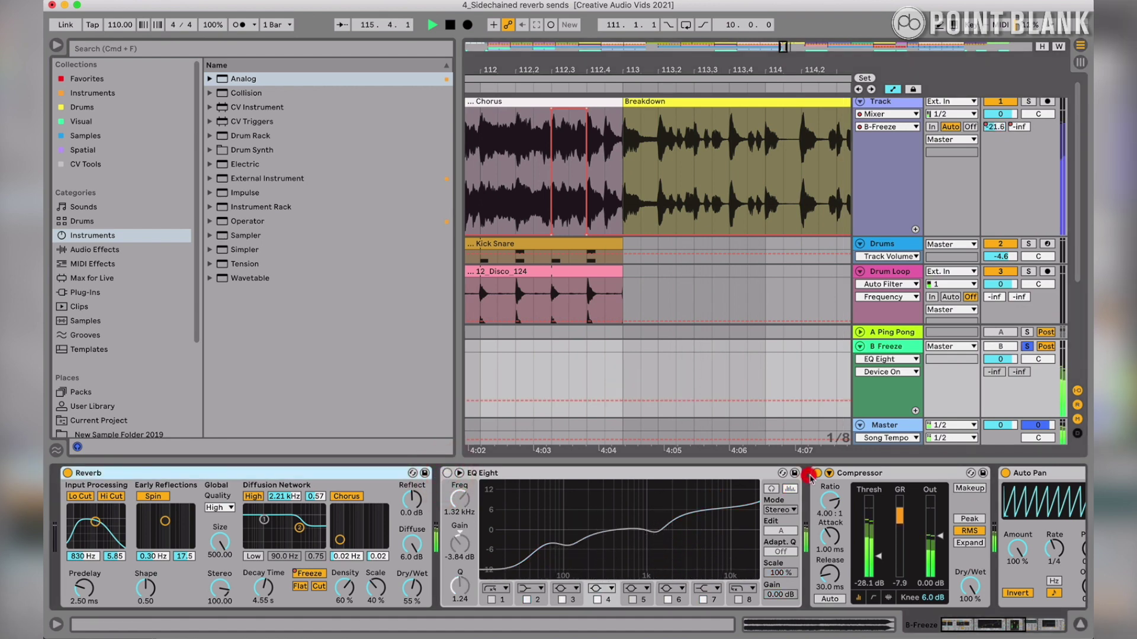
{"action": "left_click", "coordinate": [817, 474]}
{"action": "left_click", "coordinate": [1004, 474]}
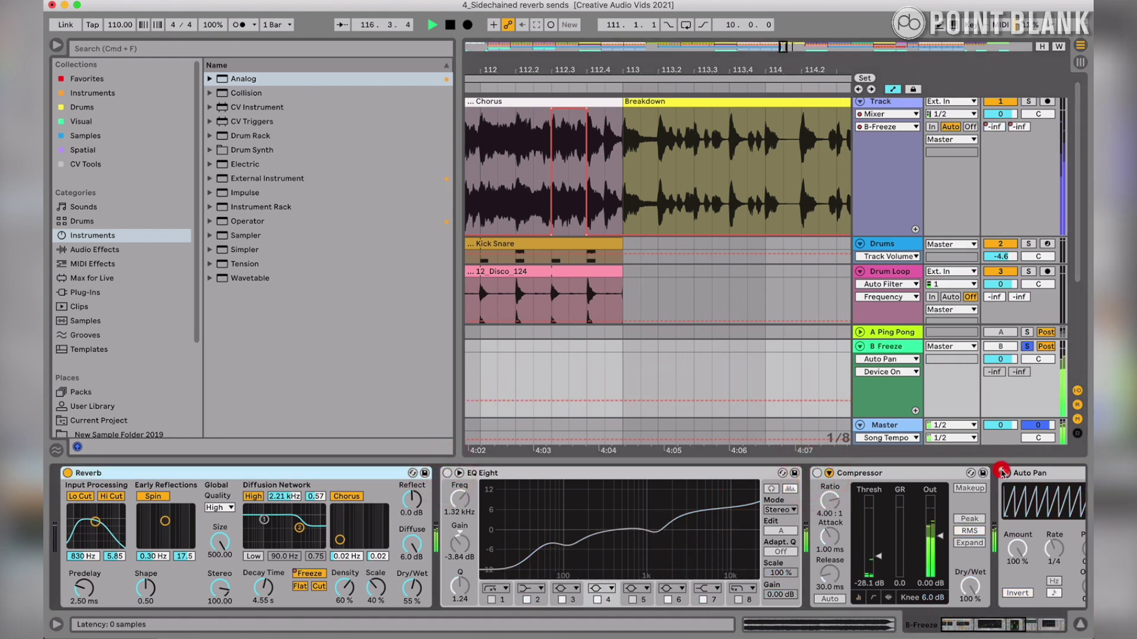
{"action": "left_click", "coordinate": [707, 473]}
- Stop and restart playback from around bar 112
{"action": "scroll", "coordinate": [705, 477], "scroll_direction": "left", "scroll_amount": 10}
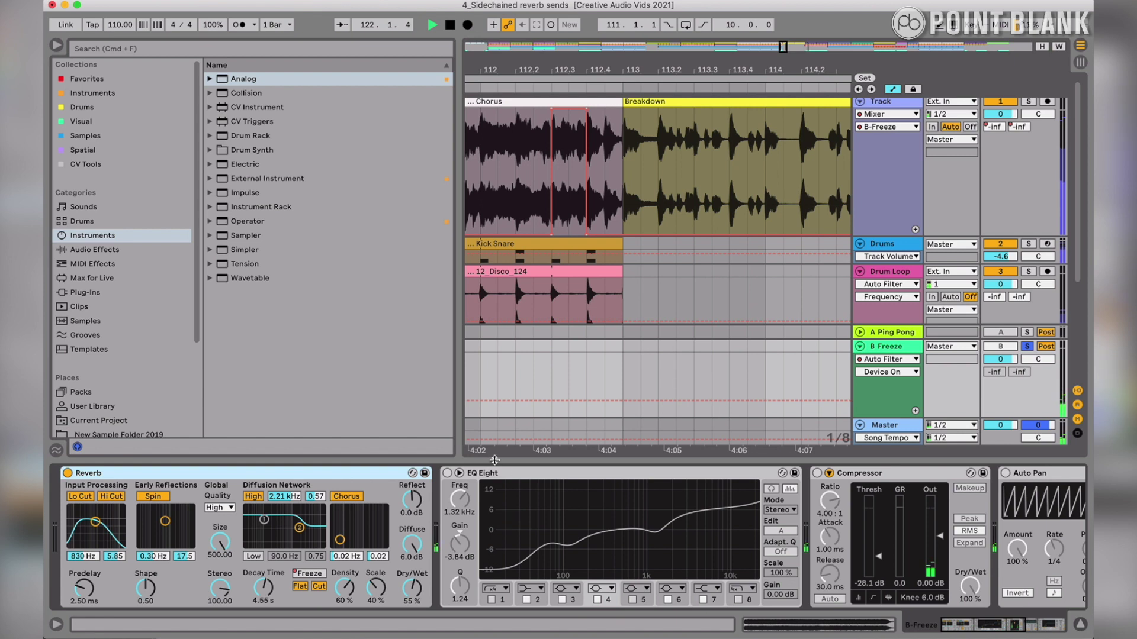
{"action": "key", "text": "space"}
{"action": "left_click", "coordinate": [515, 87]}
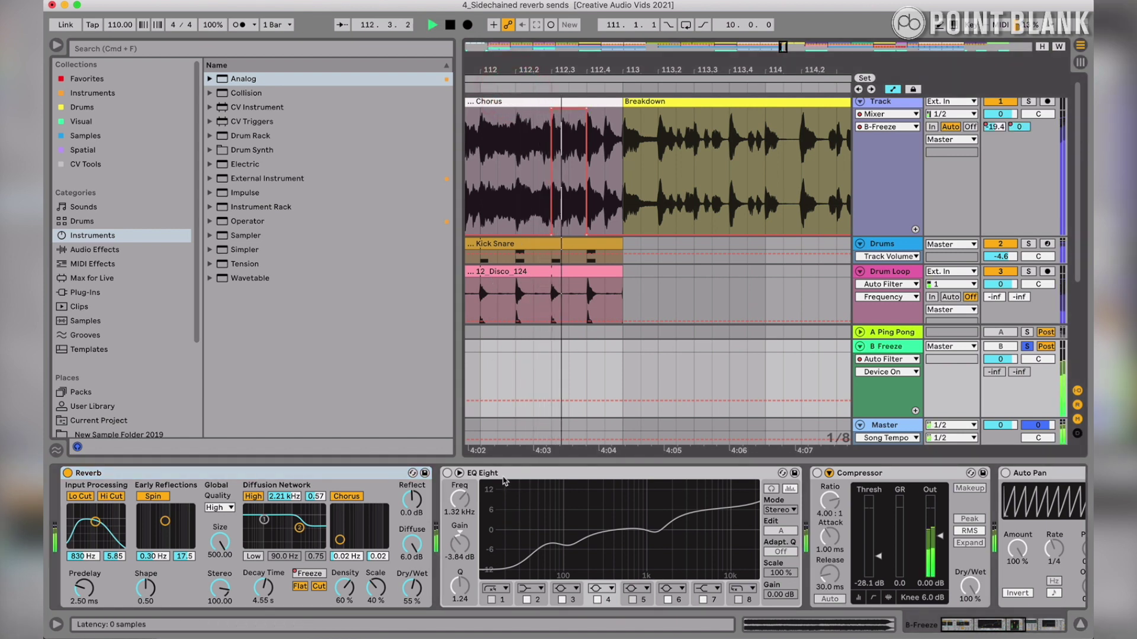
- Re-enable B Freeze's EQ Eight, Compressor, Auto Pan and Auto Filter
{"action": "left_click", "coordinate": [447, 473]}
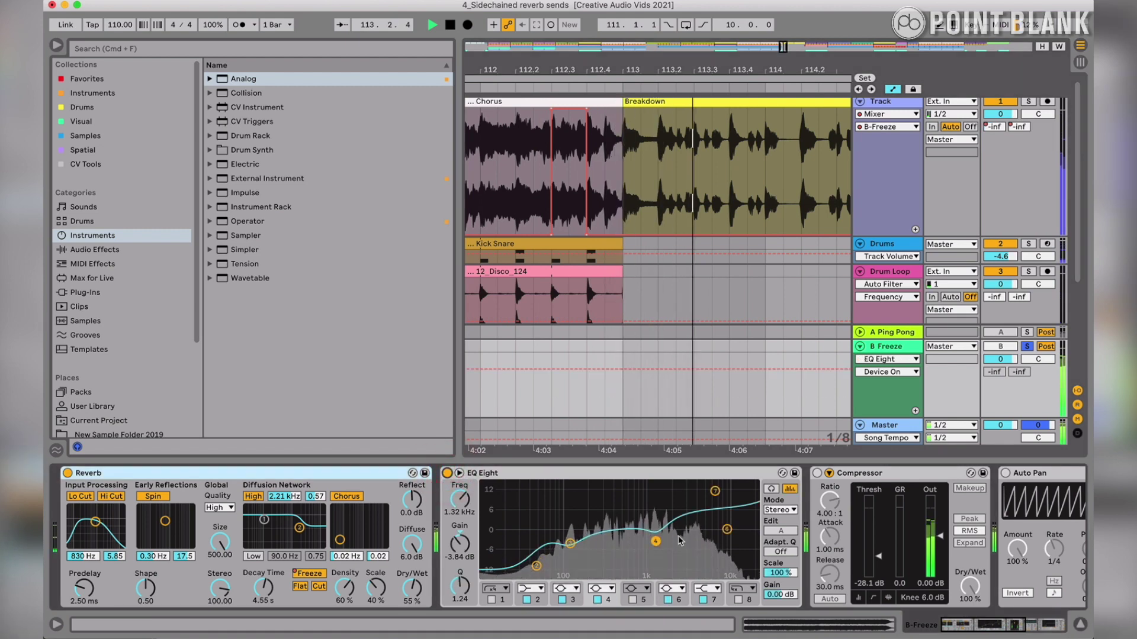
{"action": "left_click", "coordinate": [816, 473]}
{"action": "scroll", "coordinate": [829, 521], "scroll_direction": "right", "scroll_amount": 3}
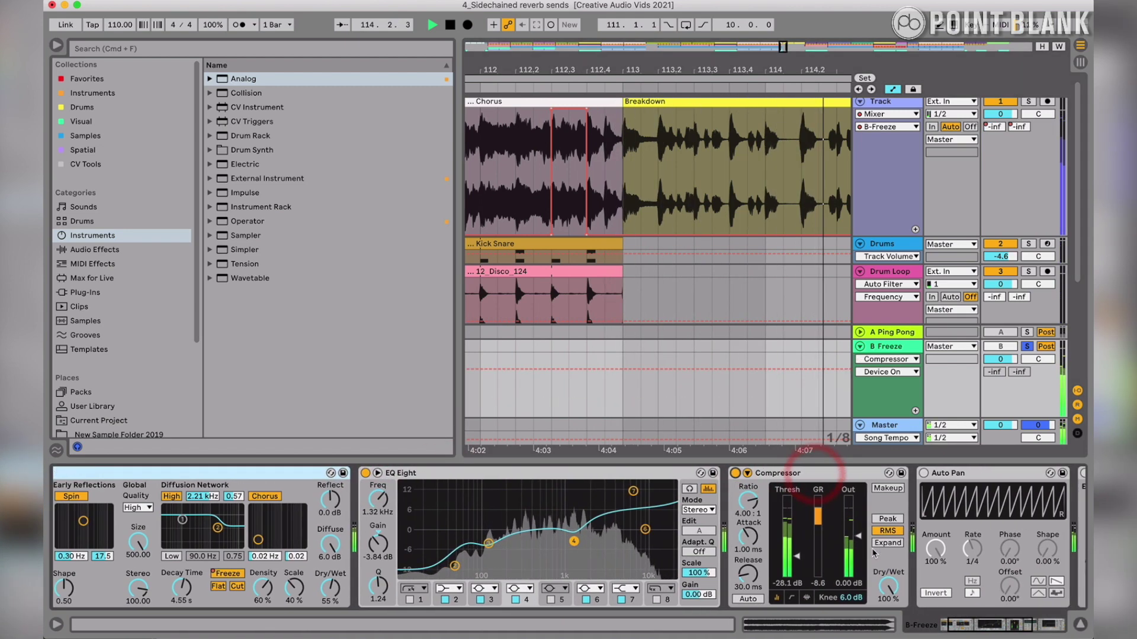
{"action": "left_click", "coordinate": [884, 473]}
{"action": "scroll", "coordinate": [919, 519], "scroll_direction": "right", "scroll_amount": 3}
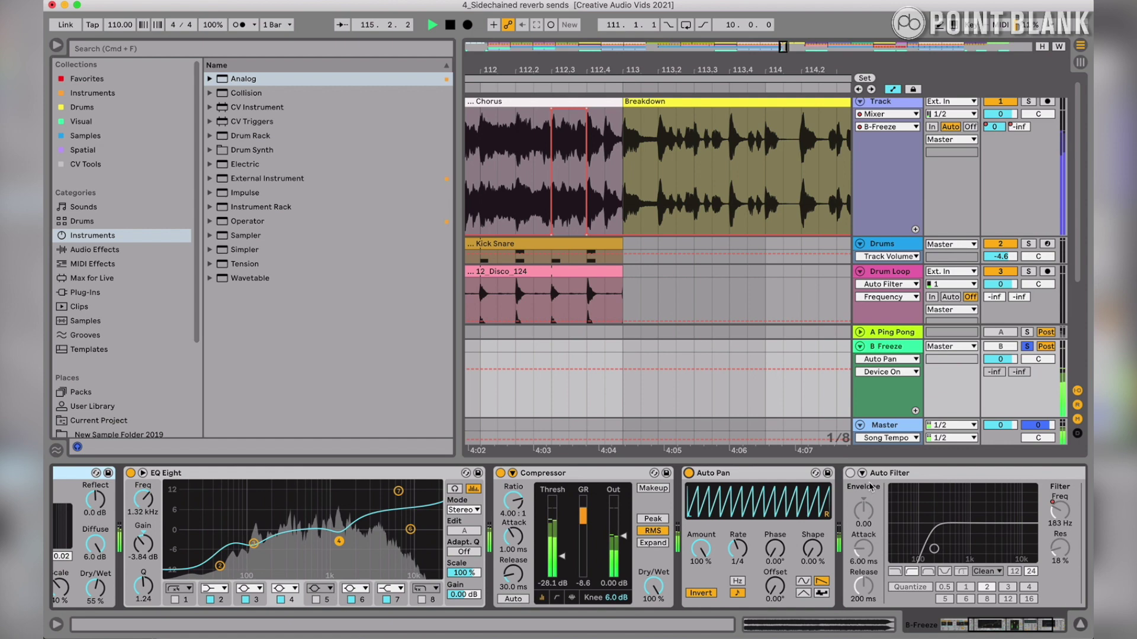
{"action": "left_click", "coordinate": [850, 473]}
- Show B Freeze's Auto Filter Frequency envelope sweeping up to 19.9 kHz after the Breakdown
{"action": "left_click", "coordinate": [887, 358]}
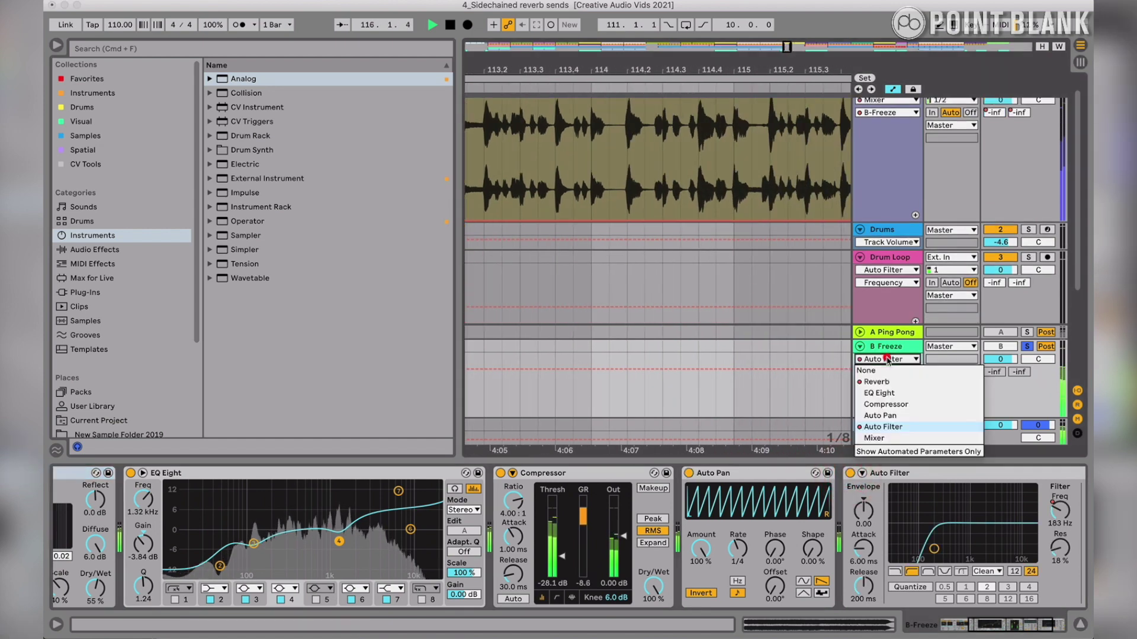
{"action": "left_click", "coordinate": [841, 358]}
{"action": "left_click", "coordinate": [1060, 511]}
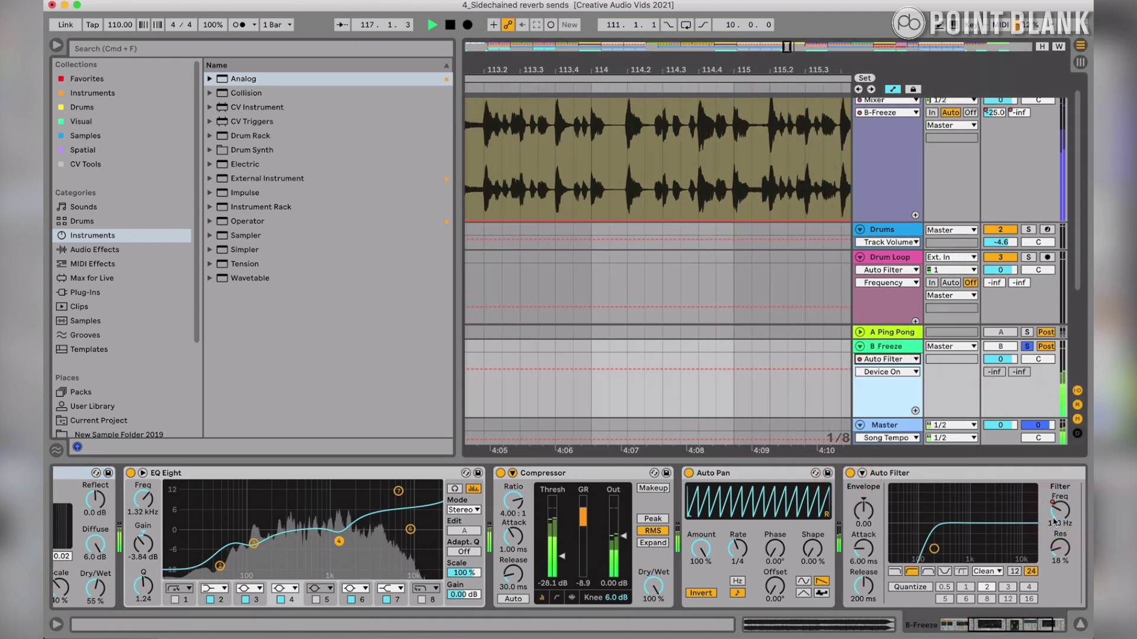
{"action": "left_click", "coordinate": [656, 142]}
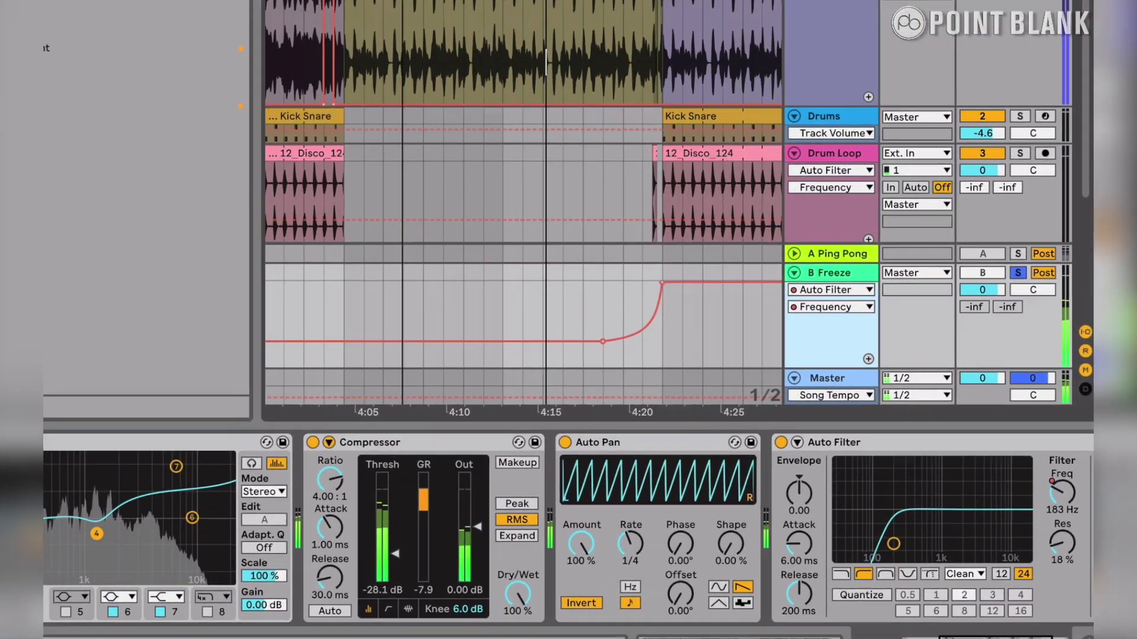
{"action": "scroll", "coordinate": [602, 251], "scroll_direction": "up", "scroll_amount": 2}
{"action": "scroll", "coordinate": [602, 251], "scroll_direction": "right", "scroll_amount": 1}
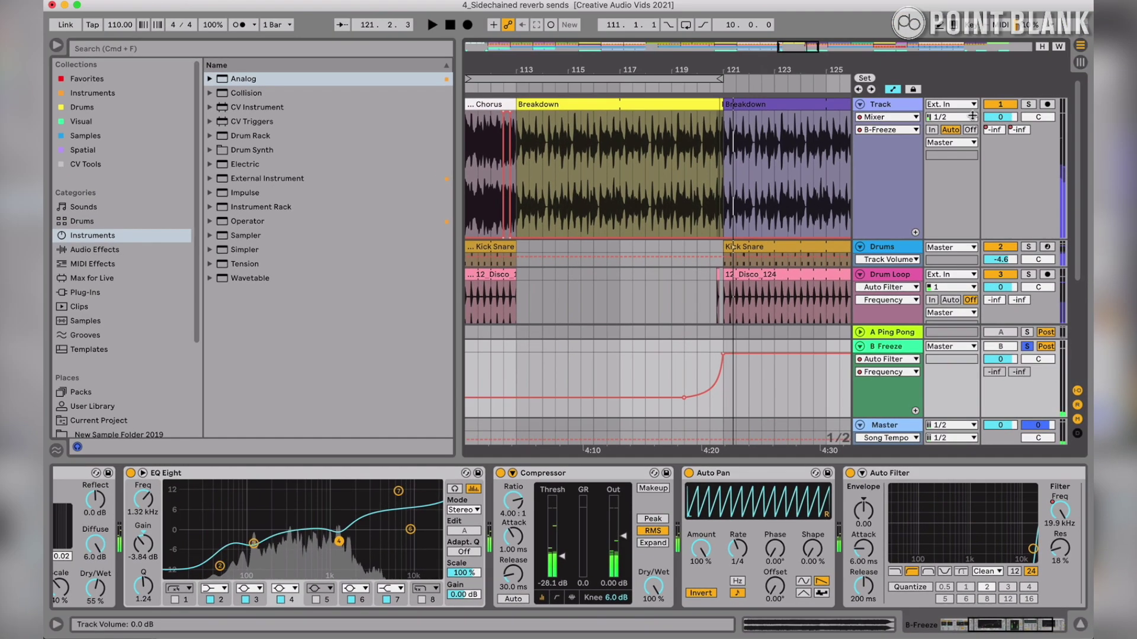
- Show the Track's Auto Filter Frequency envelope and play the Breakdown clip from bar 112
{"action": "left_click", "coordinate": [887, 116]}
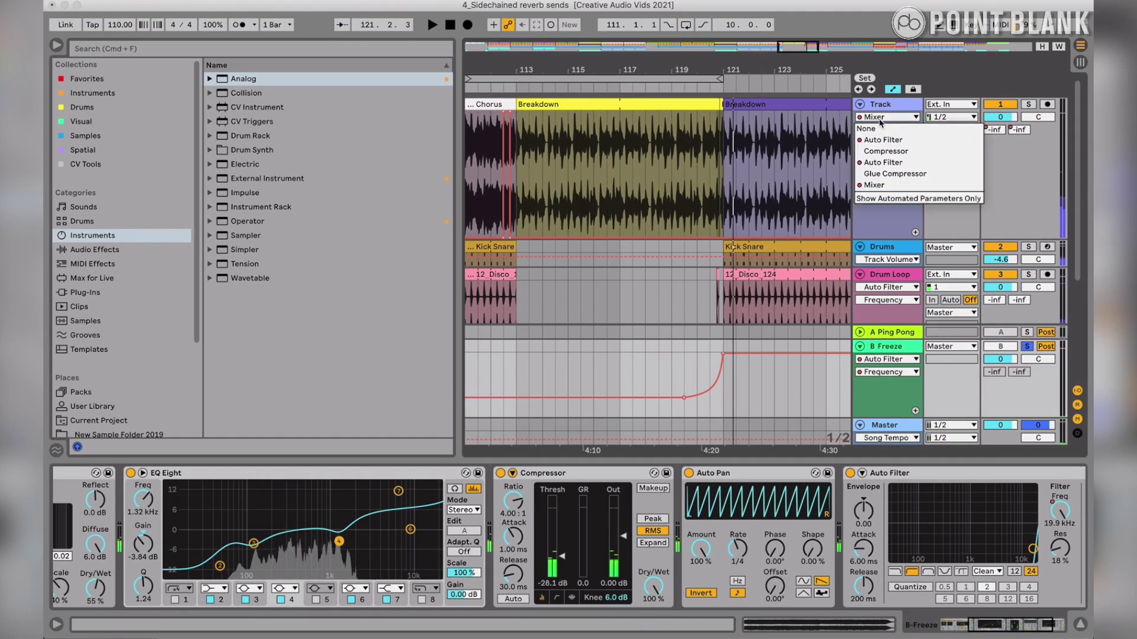
{"action": "left_click", "coordinate": [883, 125]}
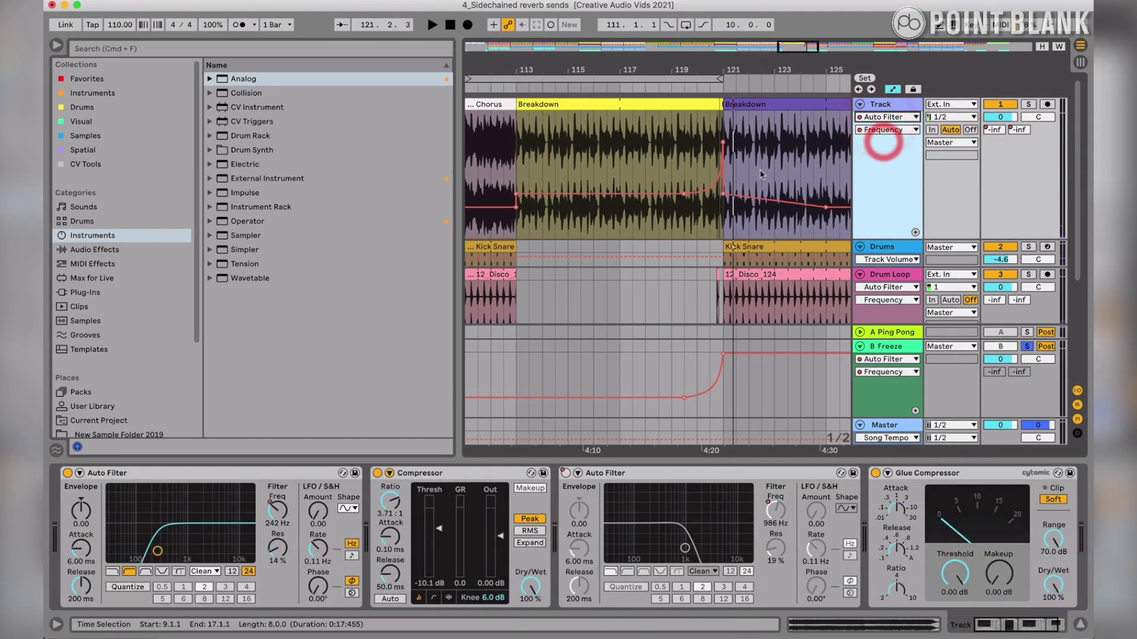
{"action": "left_click", "coordinate": [610, 105]}
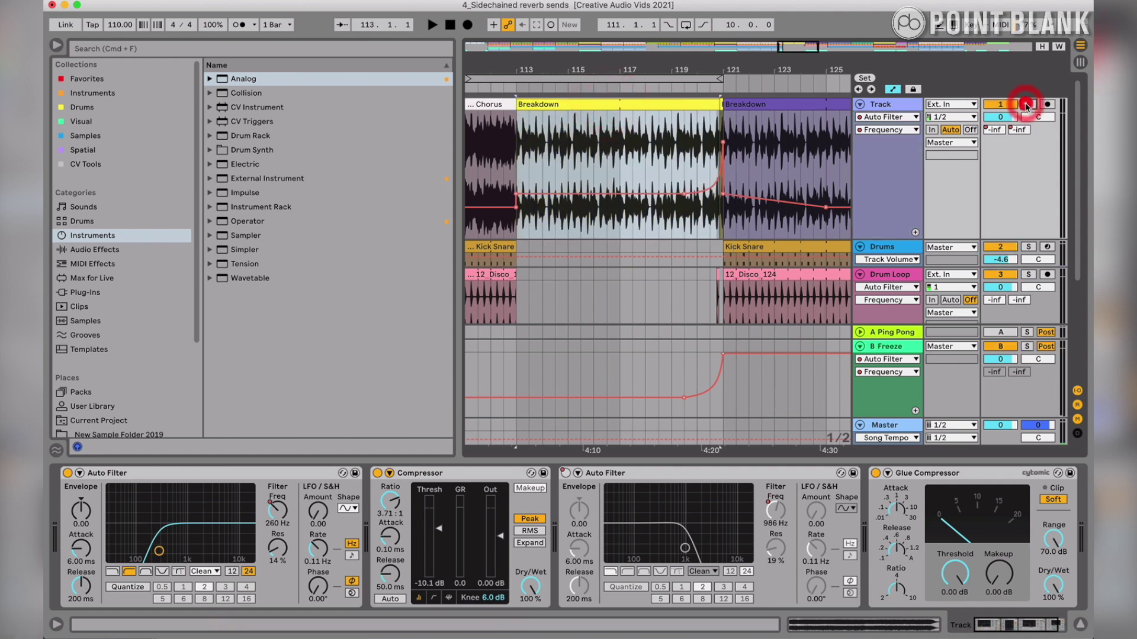
{"action": "left_click", "coordinate": [477, 88]}
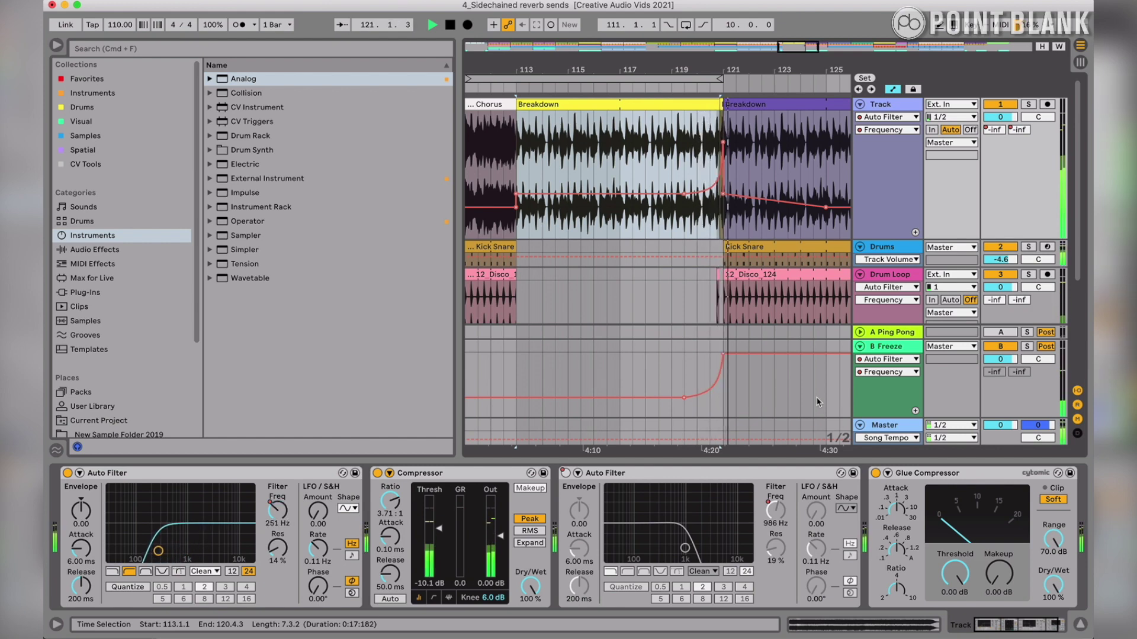
- Stop playback, then solo the Drums track and audition its Kick Snare clip
{"action": "key", "text": "space"}
{"action": "scroll", "coordinate": [721, 332], "scroll_direction": "down", "scroll_amount": 3}
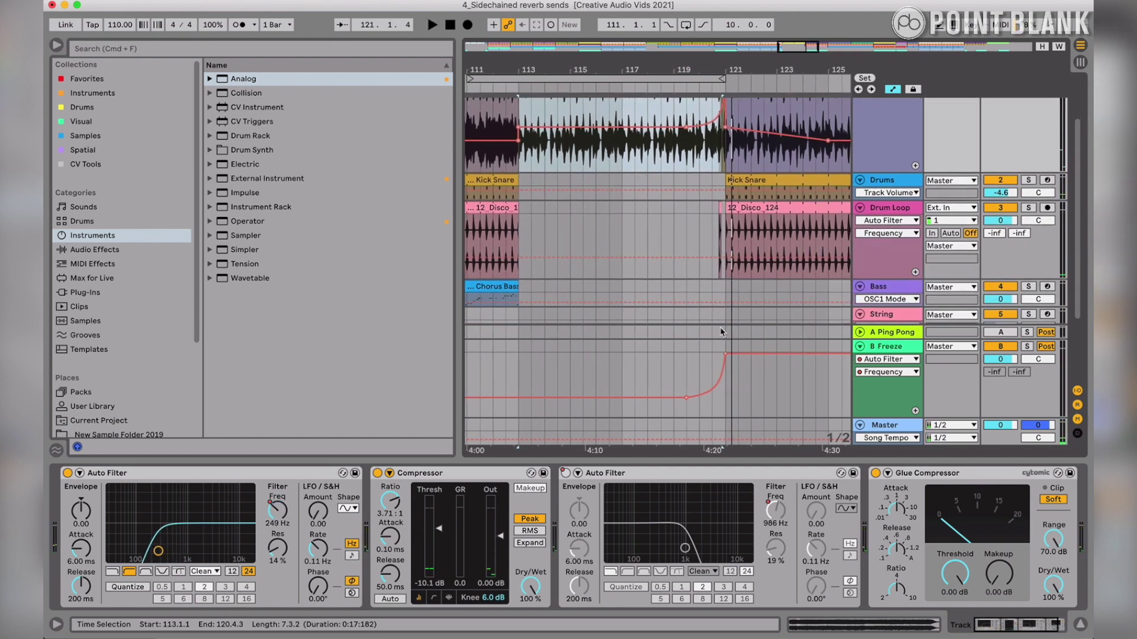
{"action": "left_click", "coordinate": [1028, 180]}
{"action": "left_click", "coordinate": [809, 182]}
{"action": "key", "text": "space"}
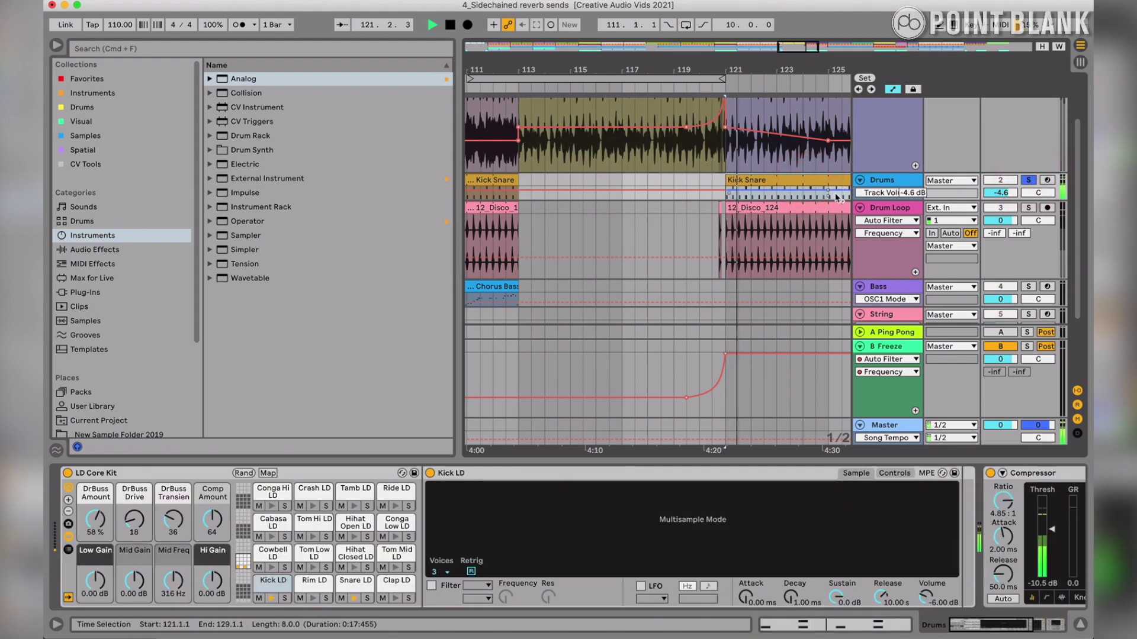
{"action": "key", "text": "space"}
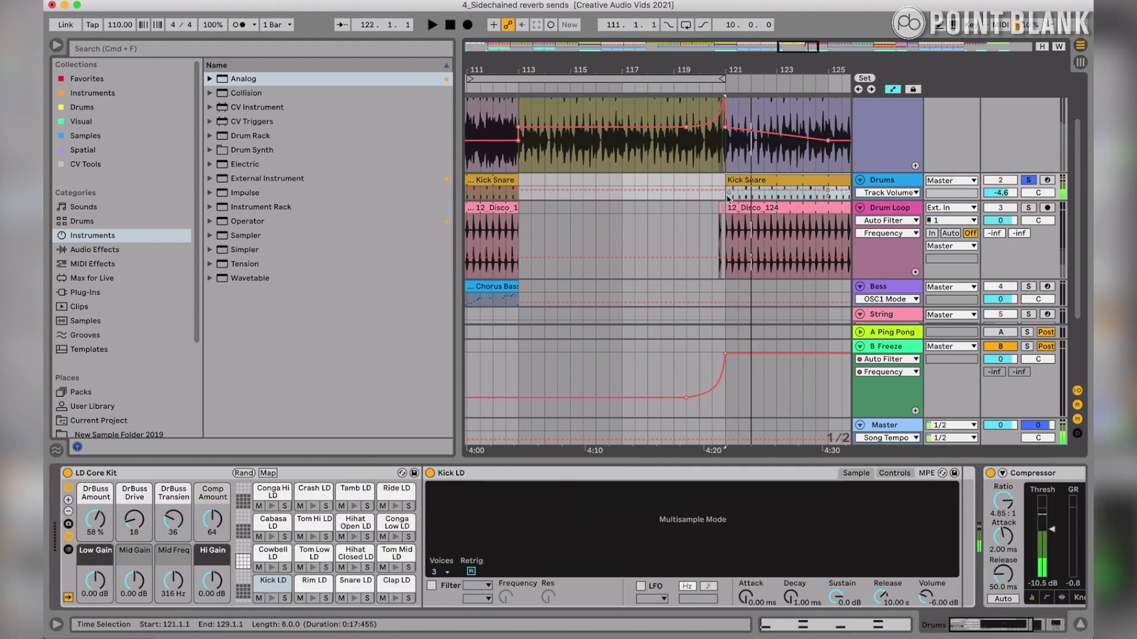
- Solo the Drum Loop track, audition its 12_Disco_124 clip, then unsolo it
{"action": "left_click", "coordinate": [1027, 208]}
{"action": "left_click", "coordinate": [749, 208]}
{"action": "key", "text": "space"}
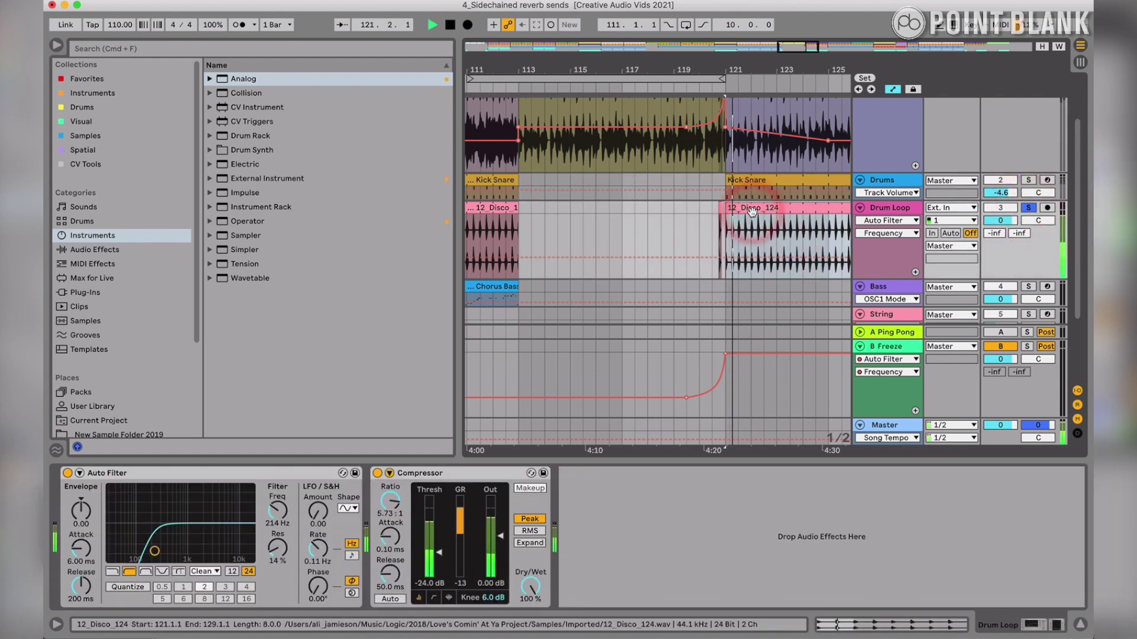
{"action": "key", "text": "space"}
{"action": "left_click", "coordinate": [1028, 208]}
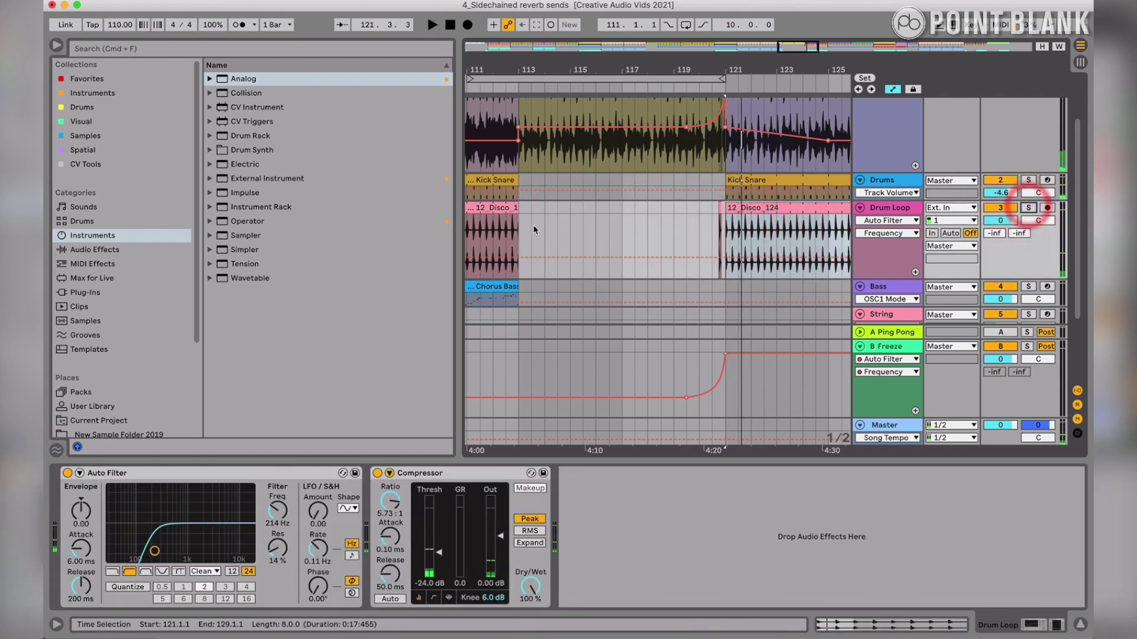
- Select bars 113–121 across the drum tracks and hide the automation lanes
{"action": "left_click_drag", "start_coordinate": [518, 231], "coordinate": [725, 200]}
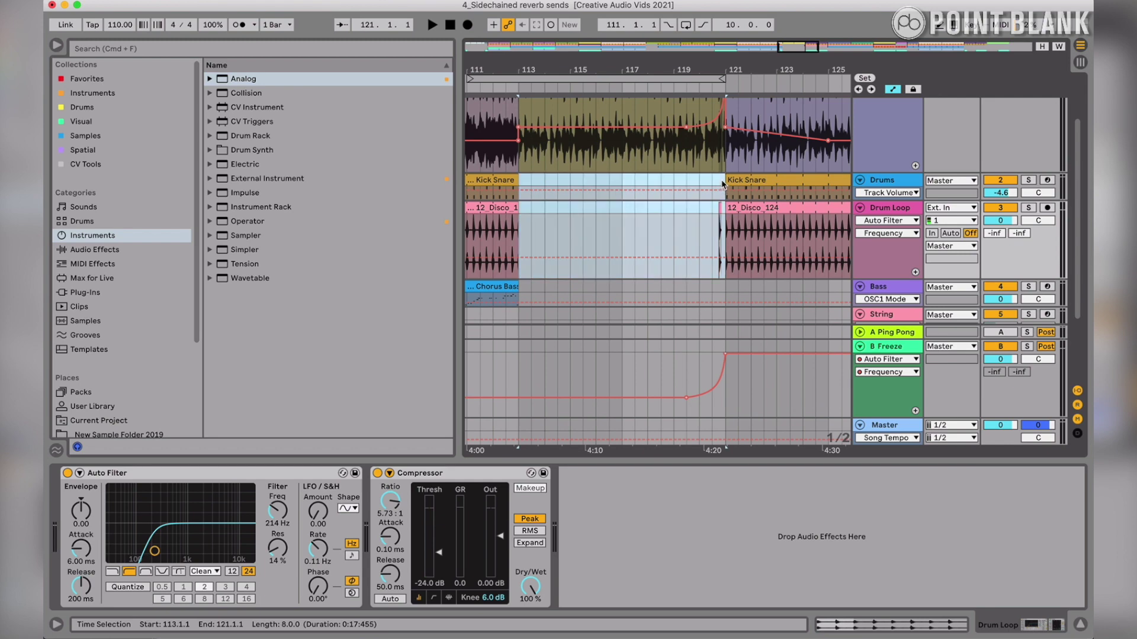
{"action": "left_click", "coordinate": [720, 185]}
{"action": "key", "text": "a"}
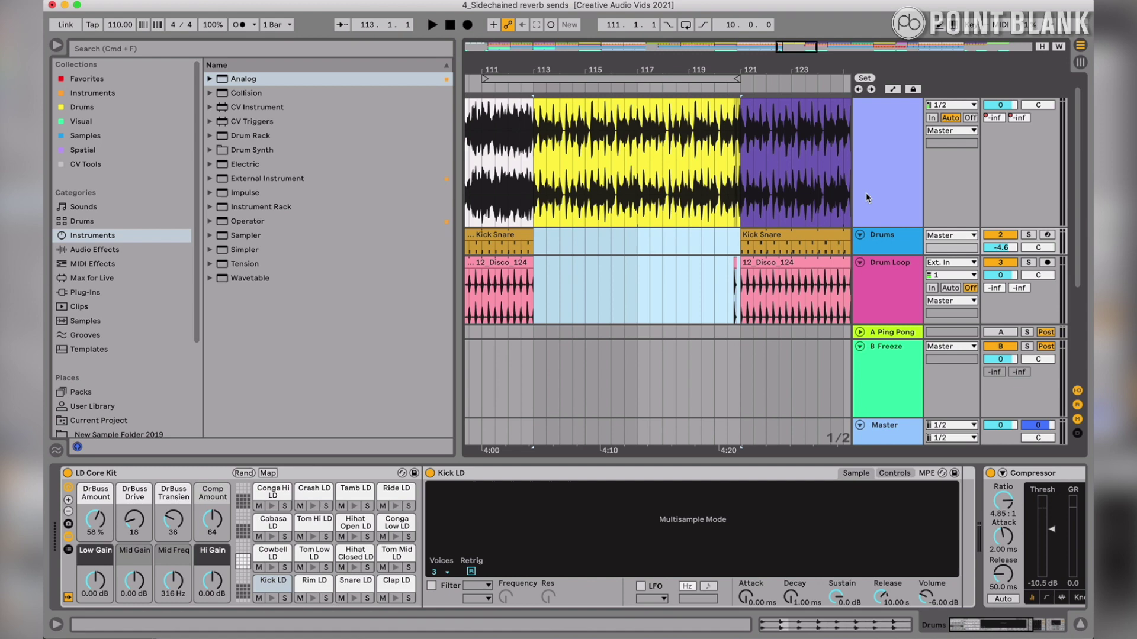
- Focus B Freeze's Auto Pan, play, and push its Shape knob up then back down
{"action": "left_click", "coordinate": [880, 370]}
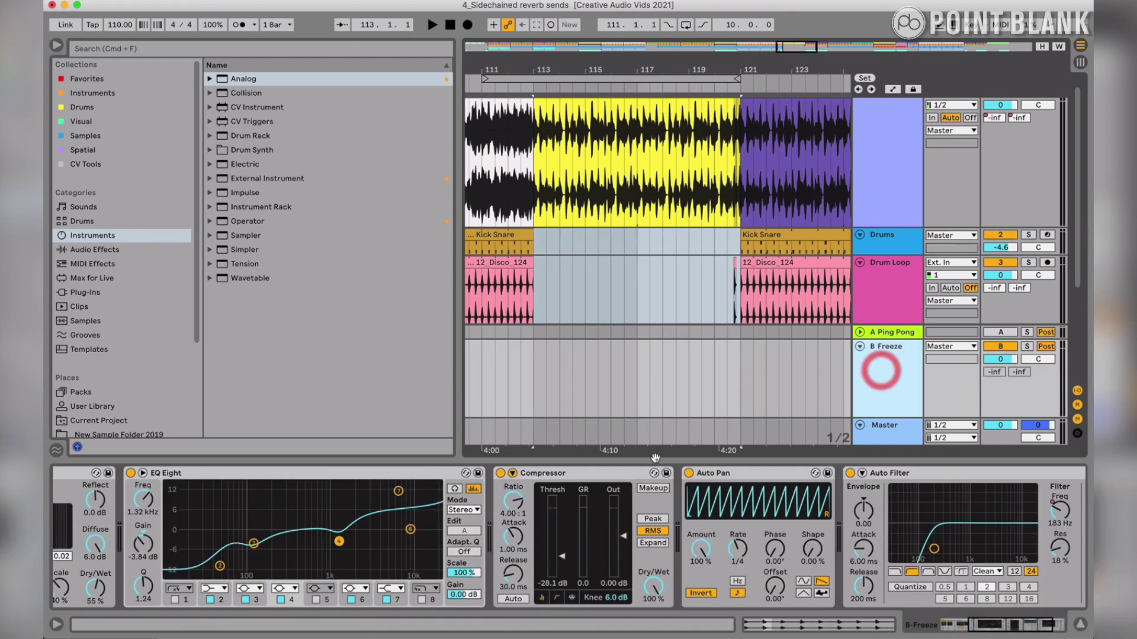
{"action": "left_click", "coordinate": [731, 477]}
{"action": "key", "text": "space"}
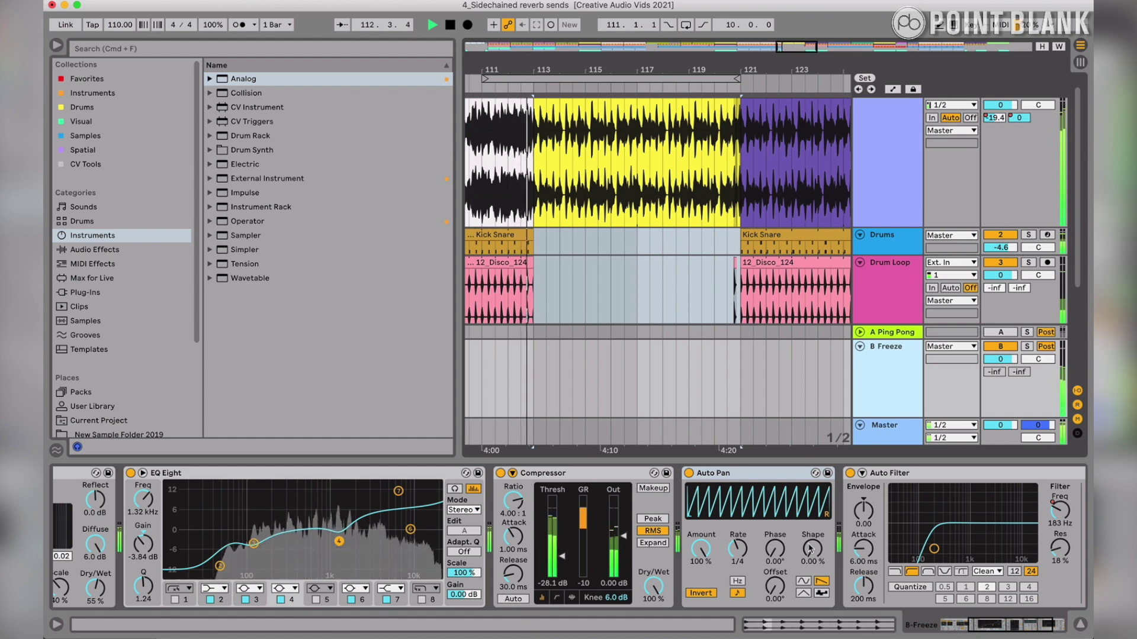
{"action": "left_click_drag", "start_coordinate": [810, 549], "coordinate": [810, 491]}
{"action": "left_click_drag", "start_coordinate": [812, 549], "coordinate": [811, 602]}
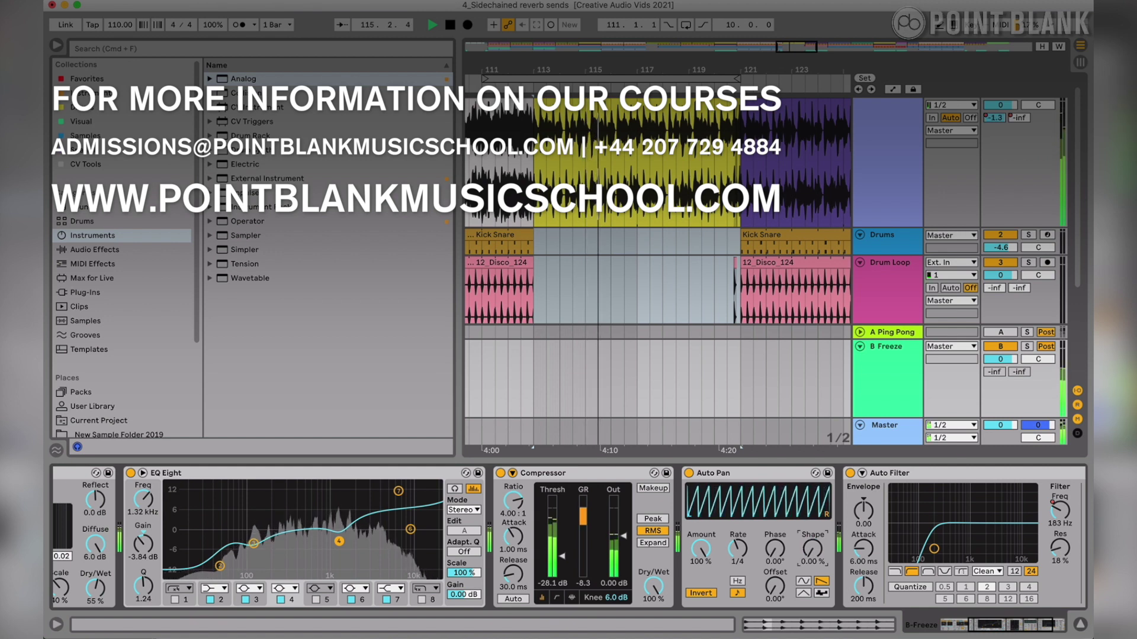